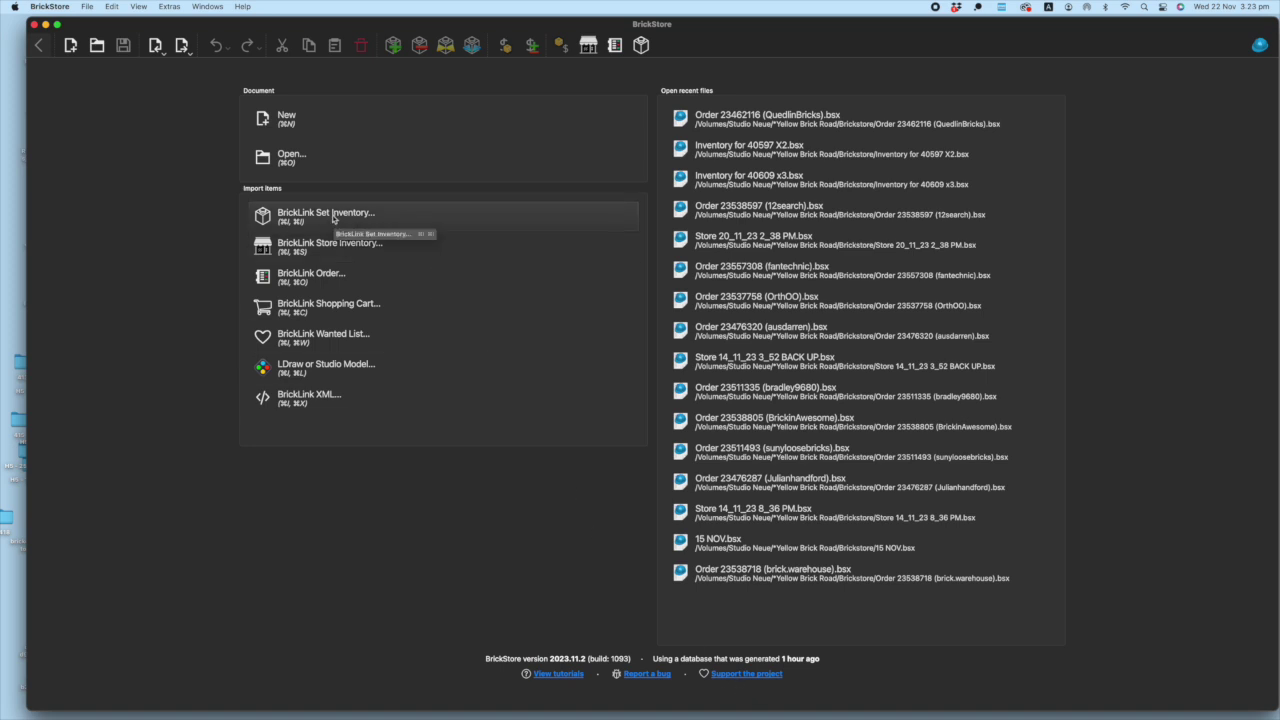
# Filter BrickLink set inventories for 75345 and import 75345-1 at quantity 1
pyautogui.click(333, 218)
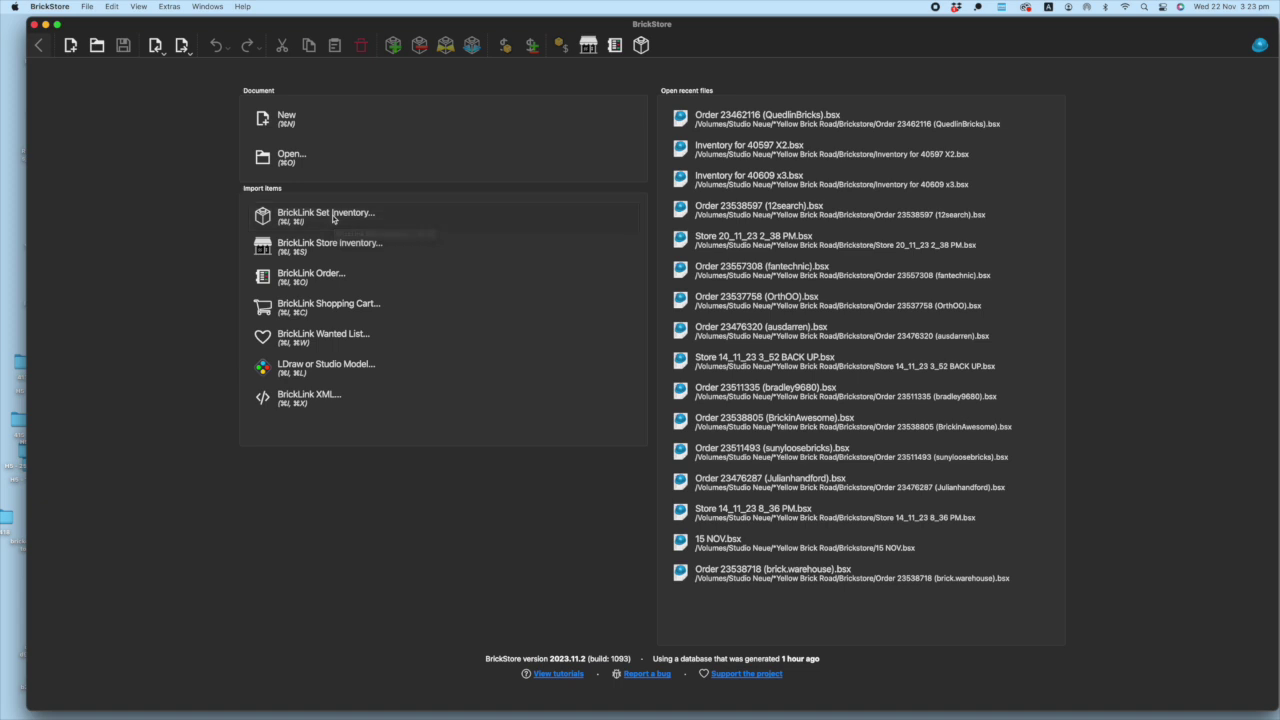
pyautogui.click(548, 339)
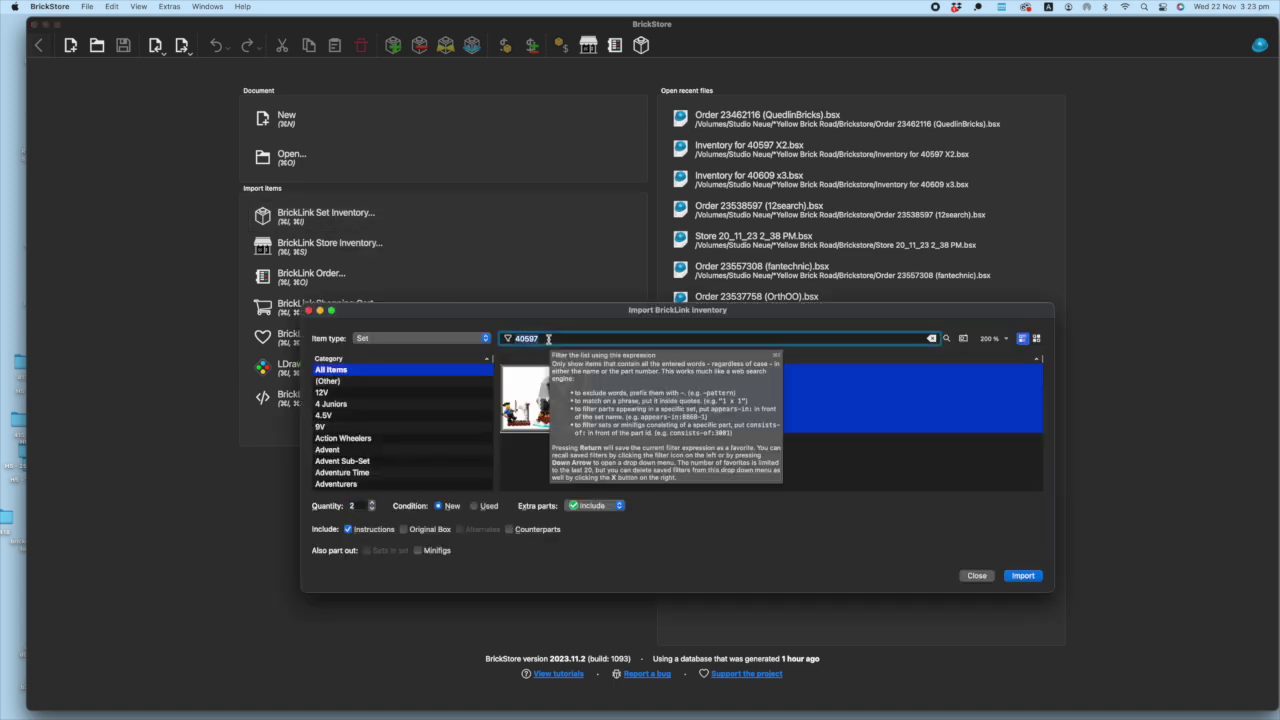
pyautogui.write('75345')
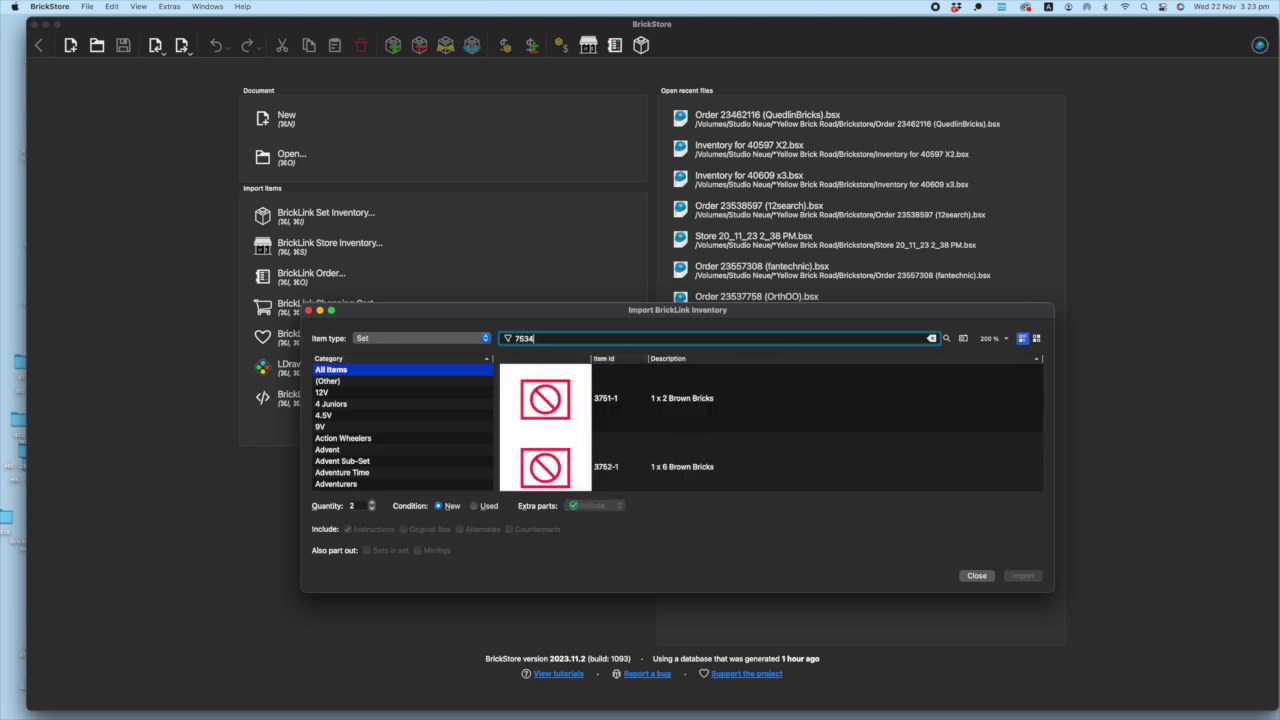
pyautogui.click(372, 510)
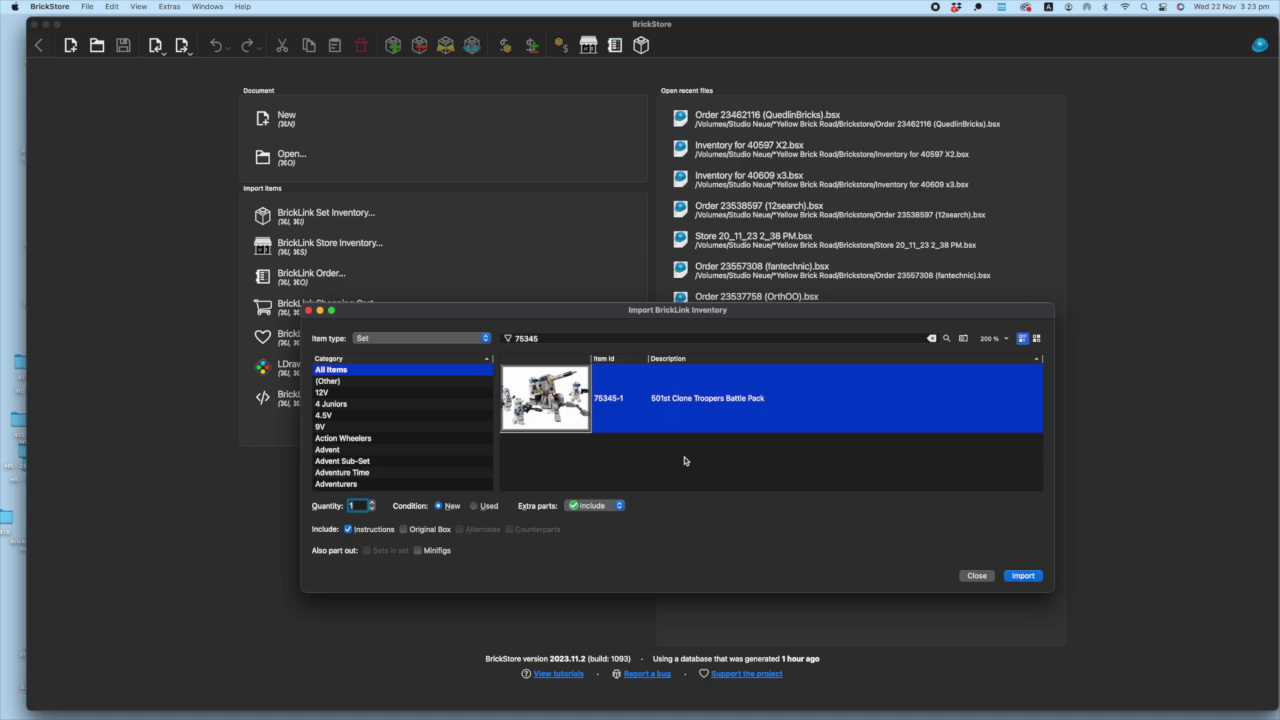
pyautogui.click(1024, 576)
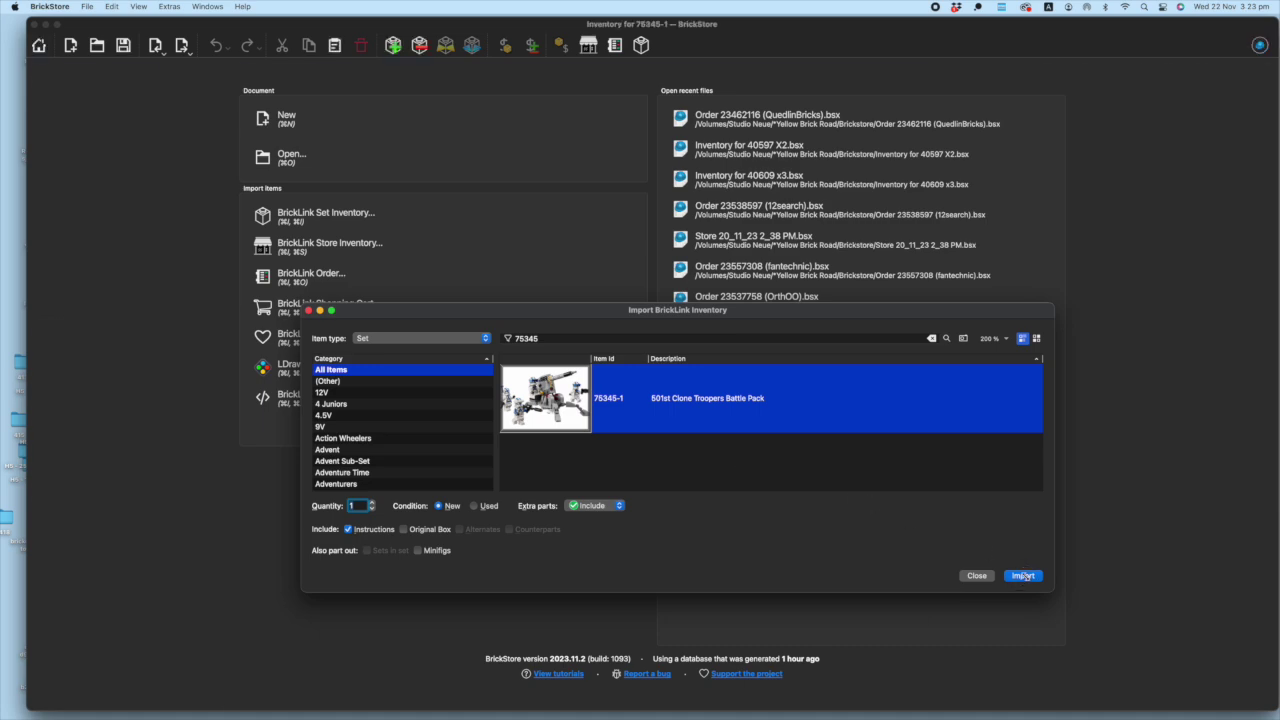
# Close the import dialog and scroll through the 116-item, 51-lot 75345-1 inventory
pyautogui.click(308, 311)
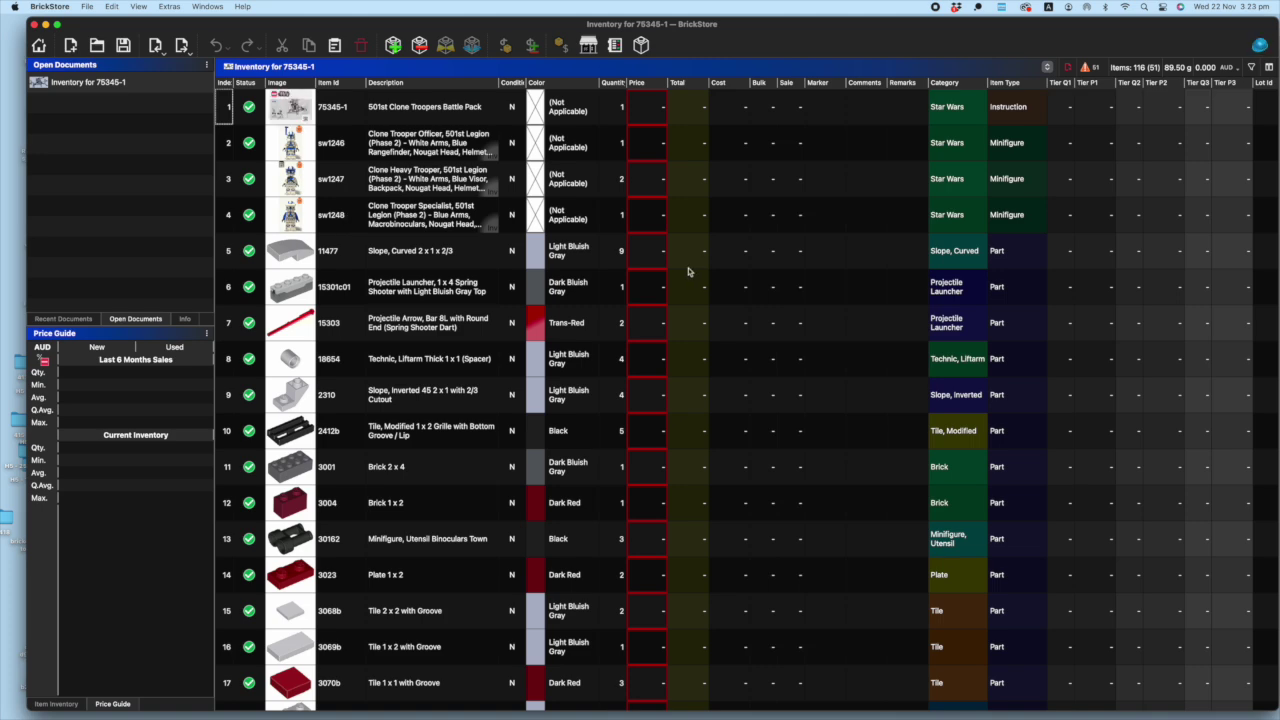
pyautogui.scroll(-10, 527, 282)
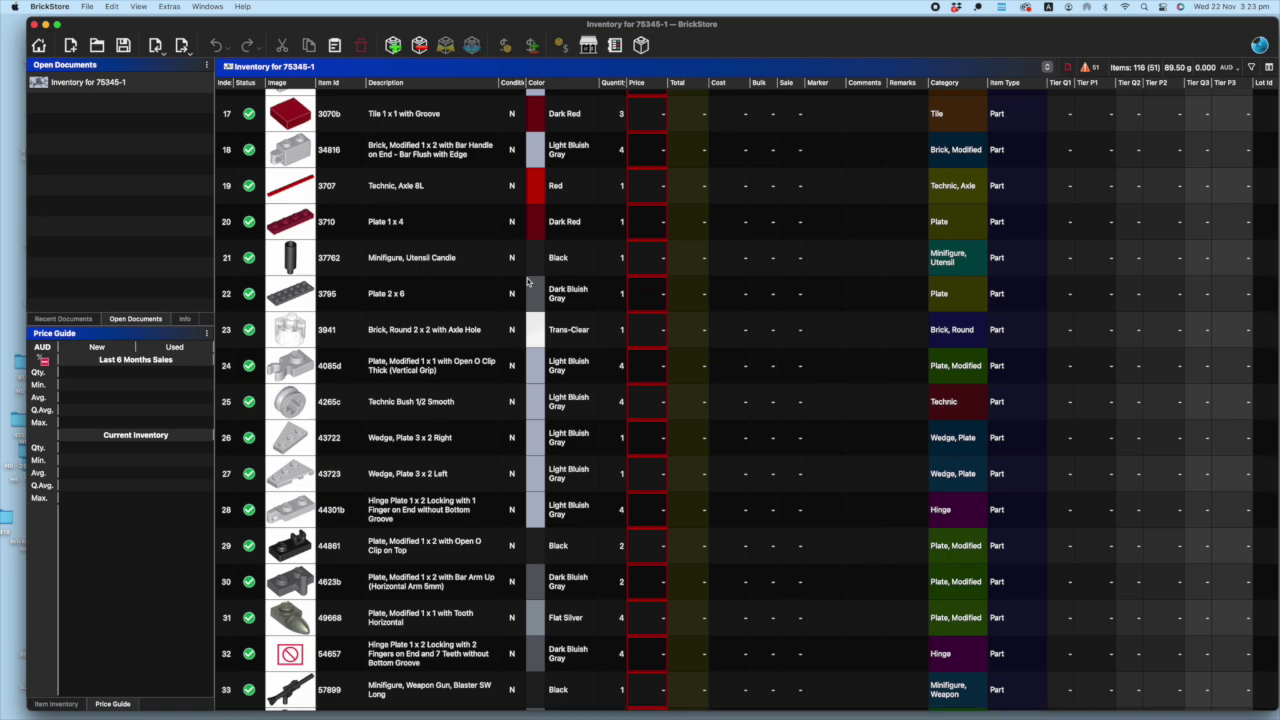
pyautogui.scroll(-5, 527, 282)
pyautogui.scroll(-3, 527, 282)
pyautogui.scroll(-3, 527, 282)
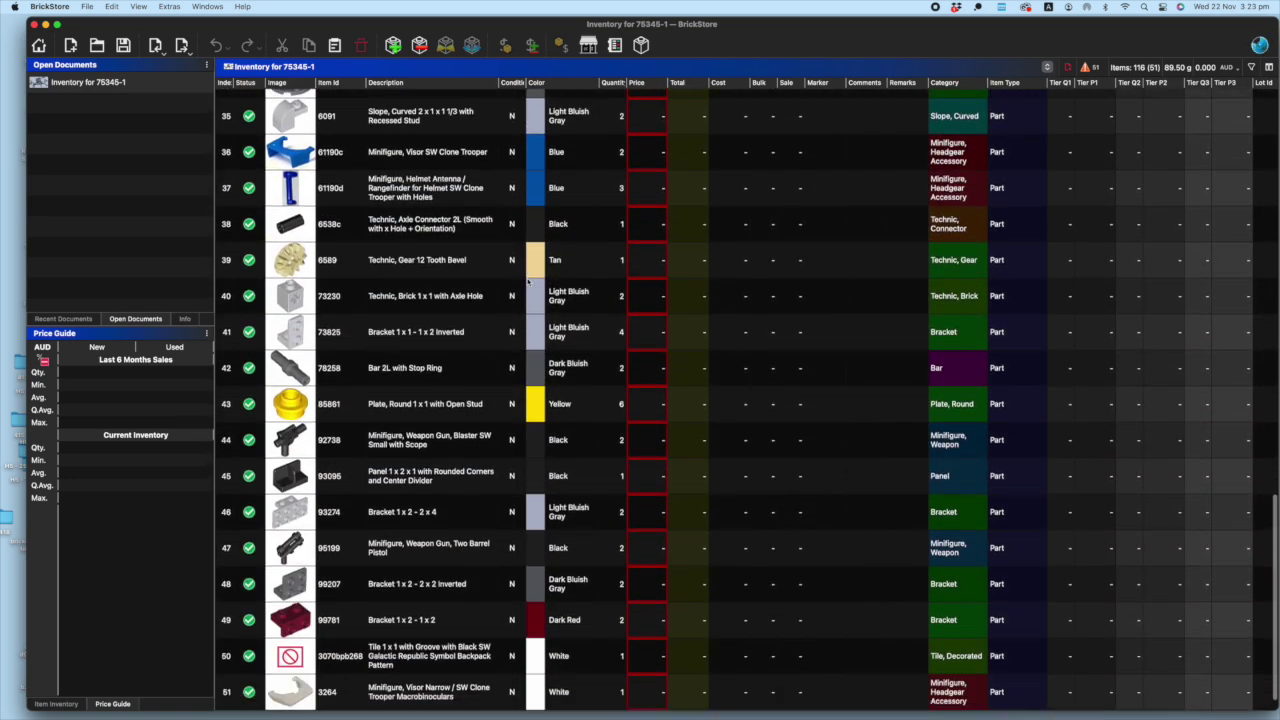
pyautogui.scroll(20, 527, 282)
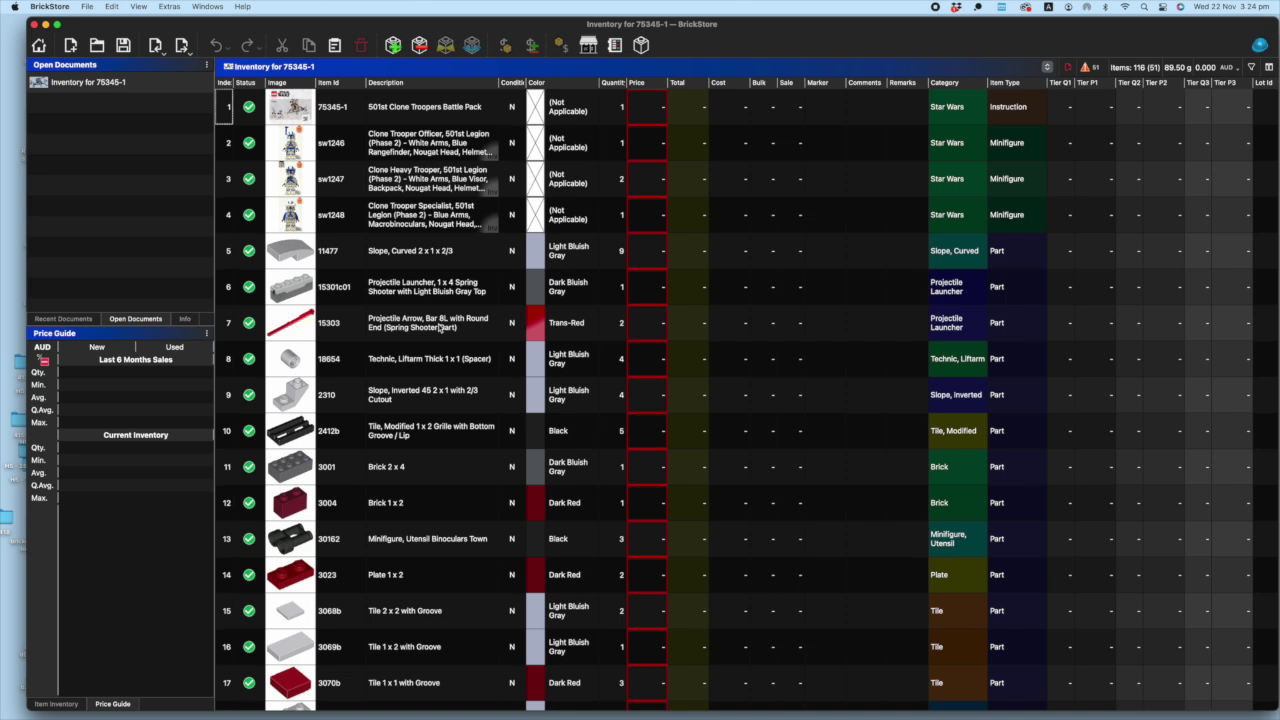
# Select all inventory lots with Cmd+A and Select All, then open Set To Price Guide
pyautogui.click(437, 340)
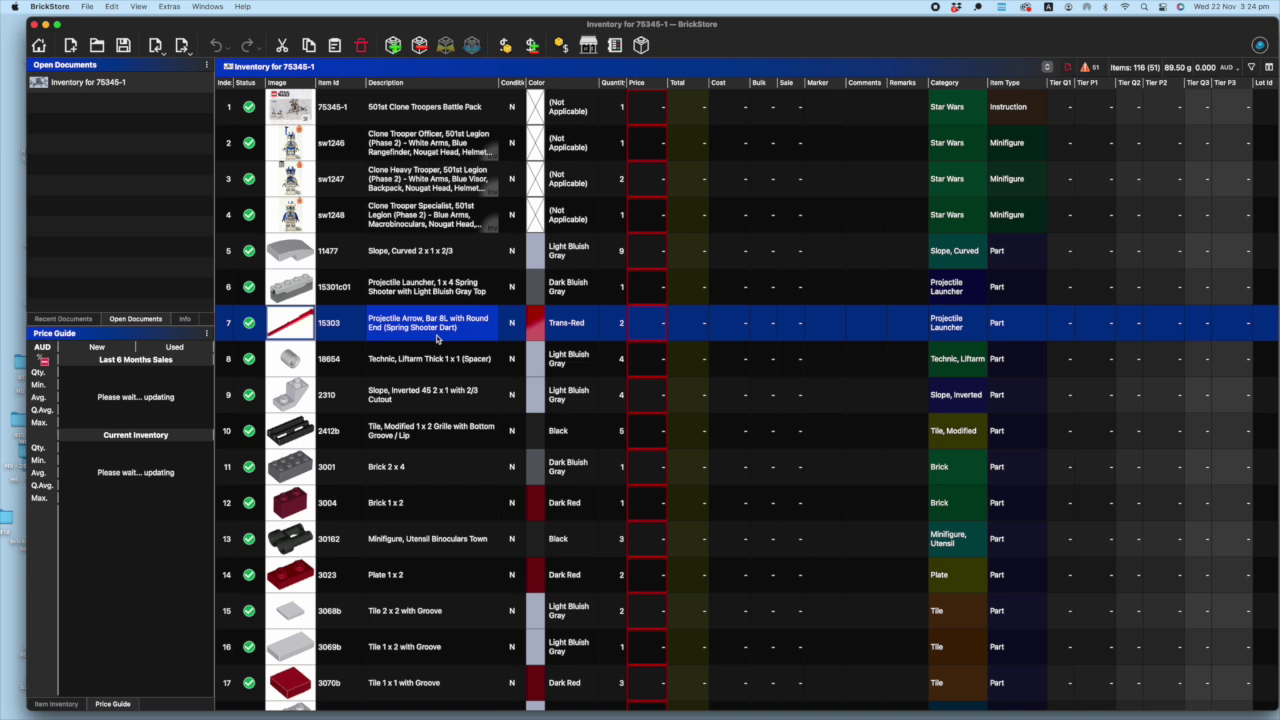
pyautogui.press('super+a')
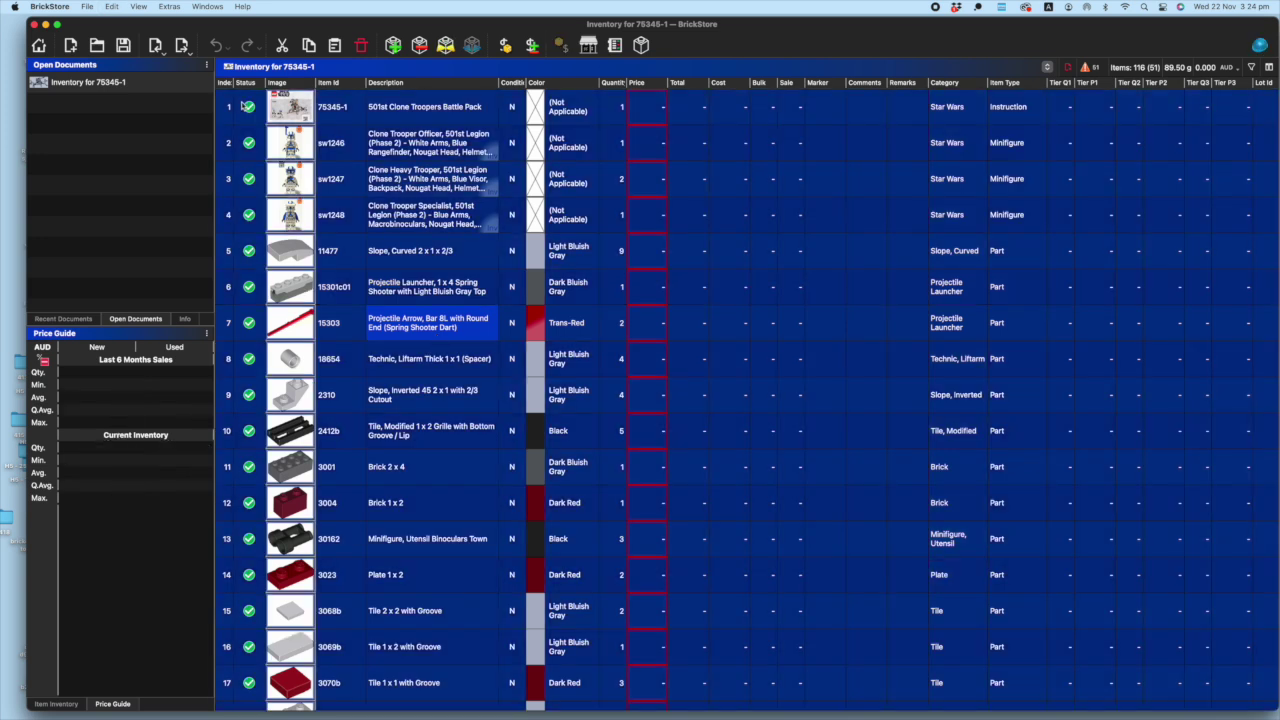
pyautogui.click(86, 6)
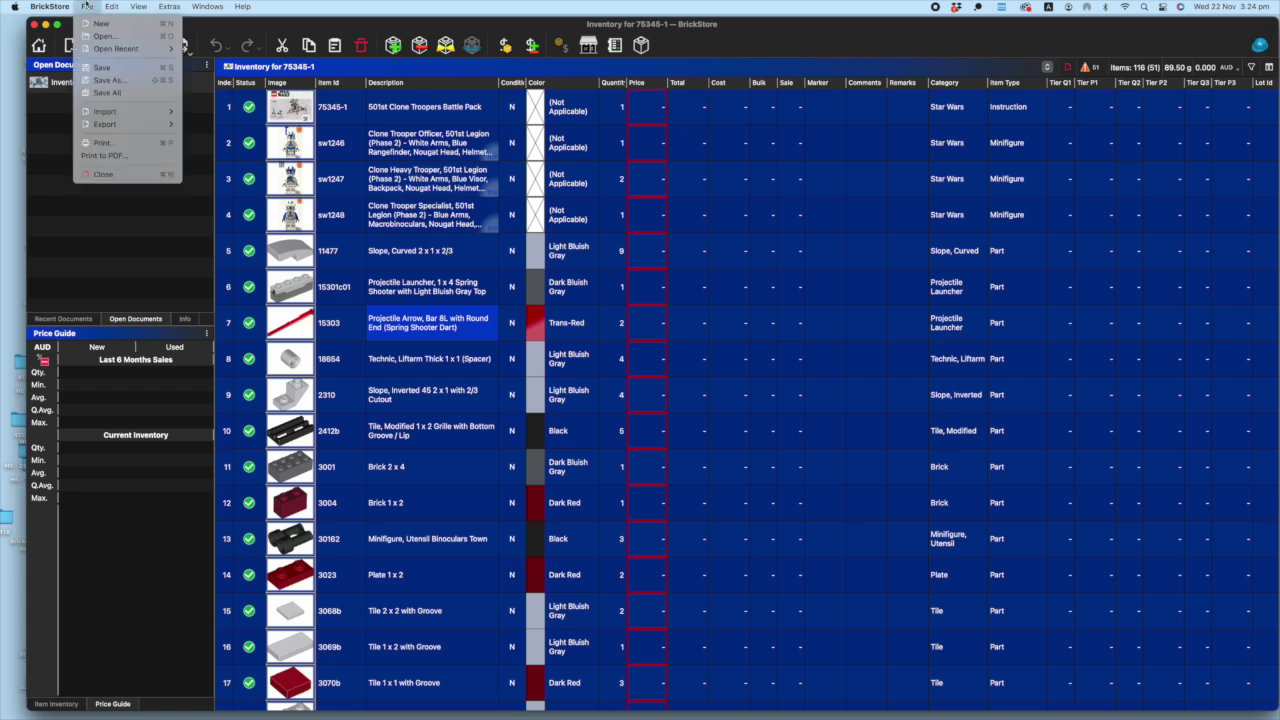
pyautogui.moveTo(111, 6)
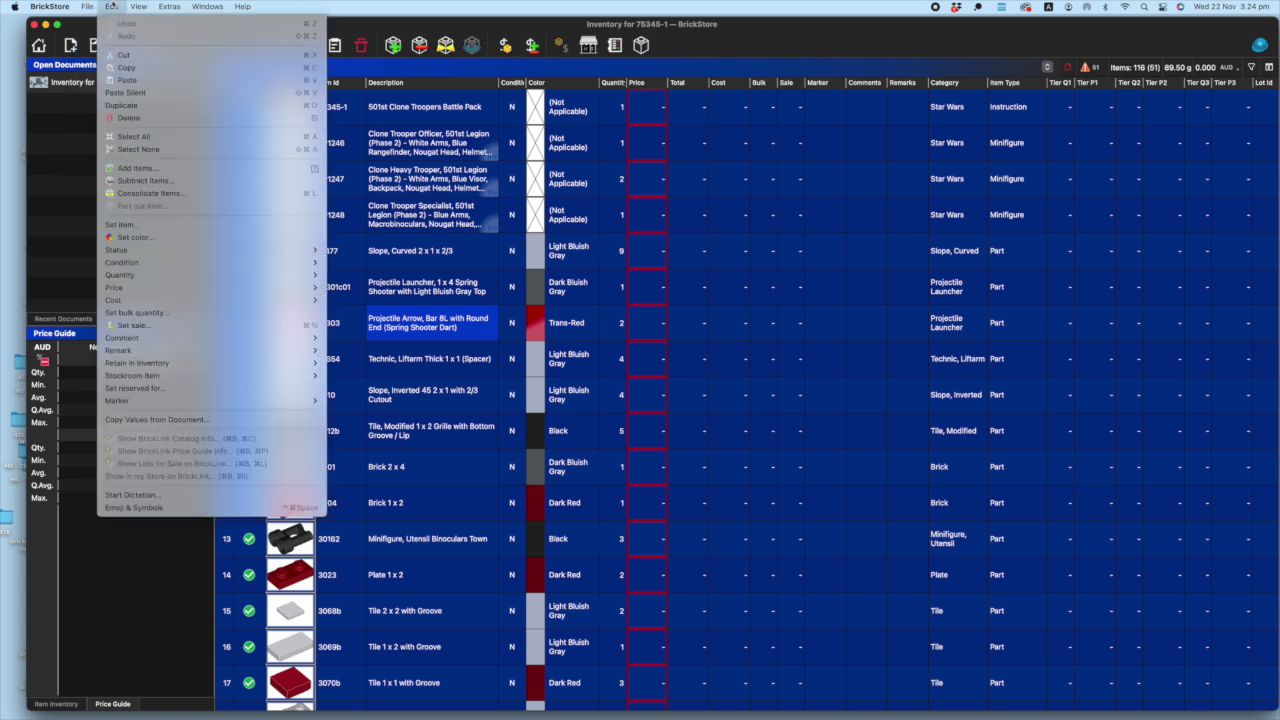
pyautogui.click(145, 136)
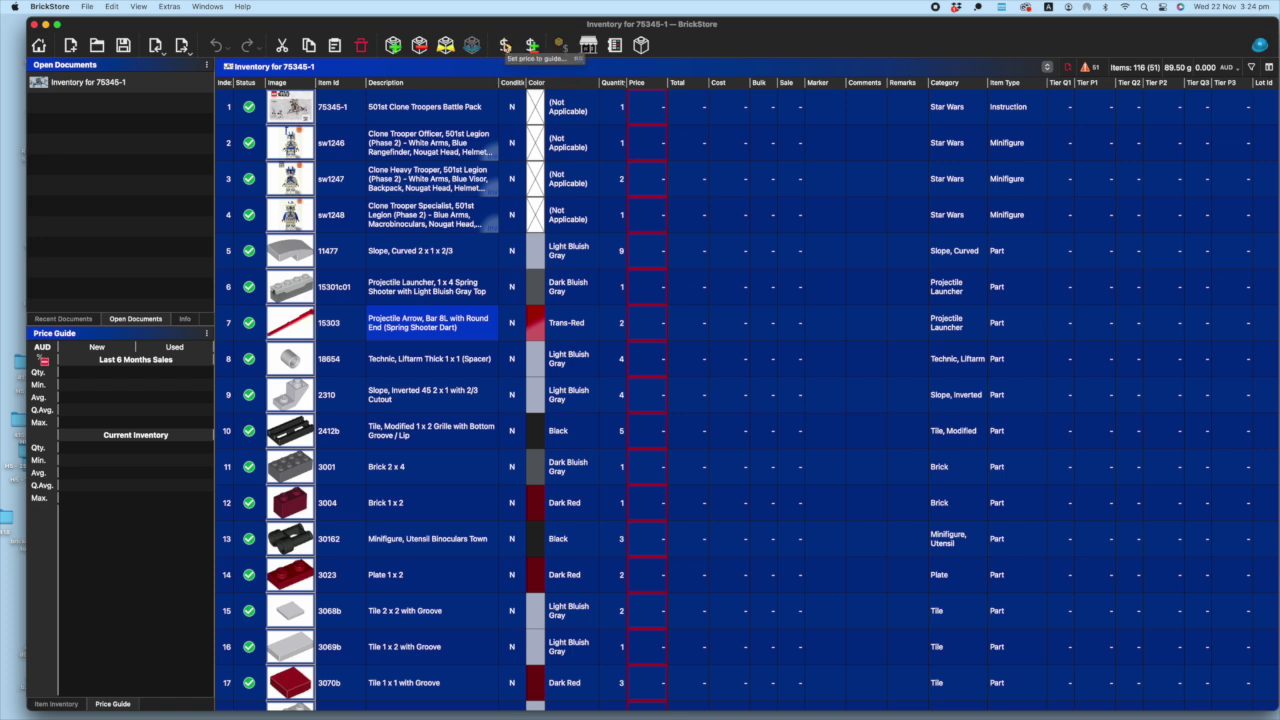
pyautogui.click(505, 46)
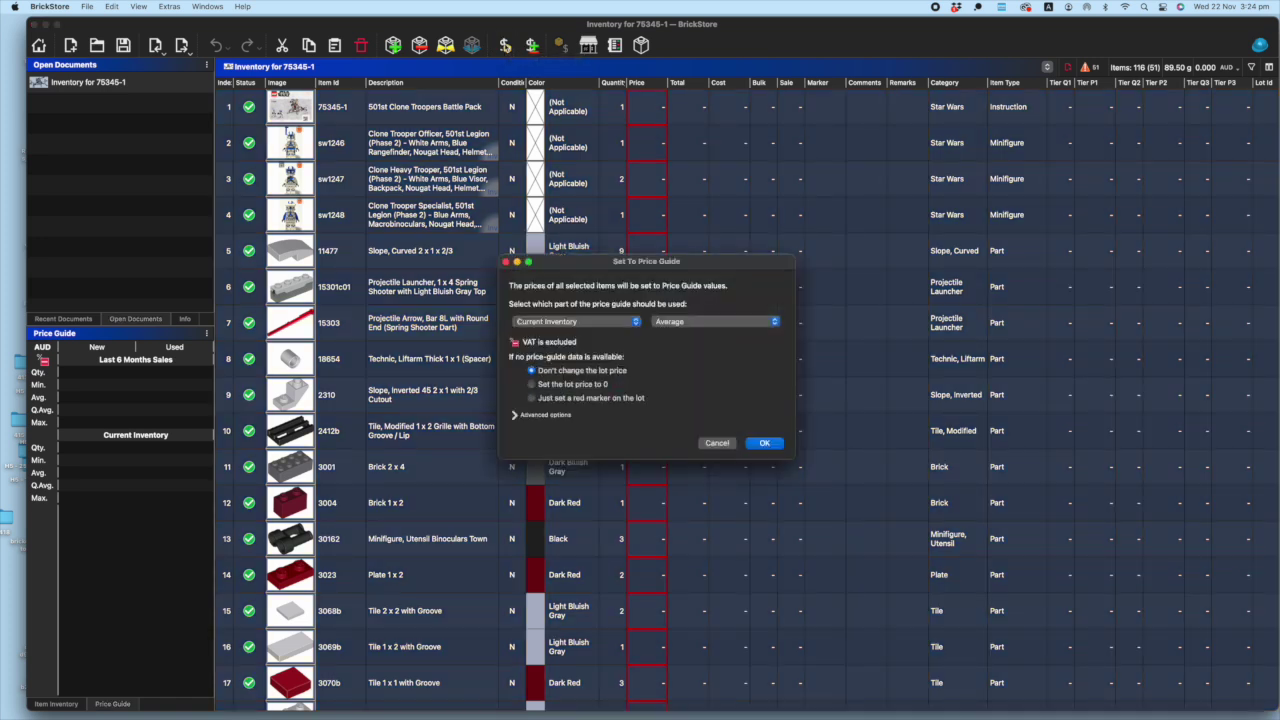
# Price all selected lots from Last 6 Months Sales using the Average statistic
pyautogui.click(587, 321)
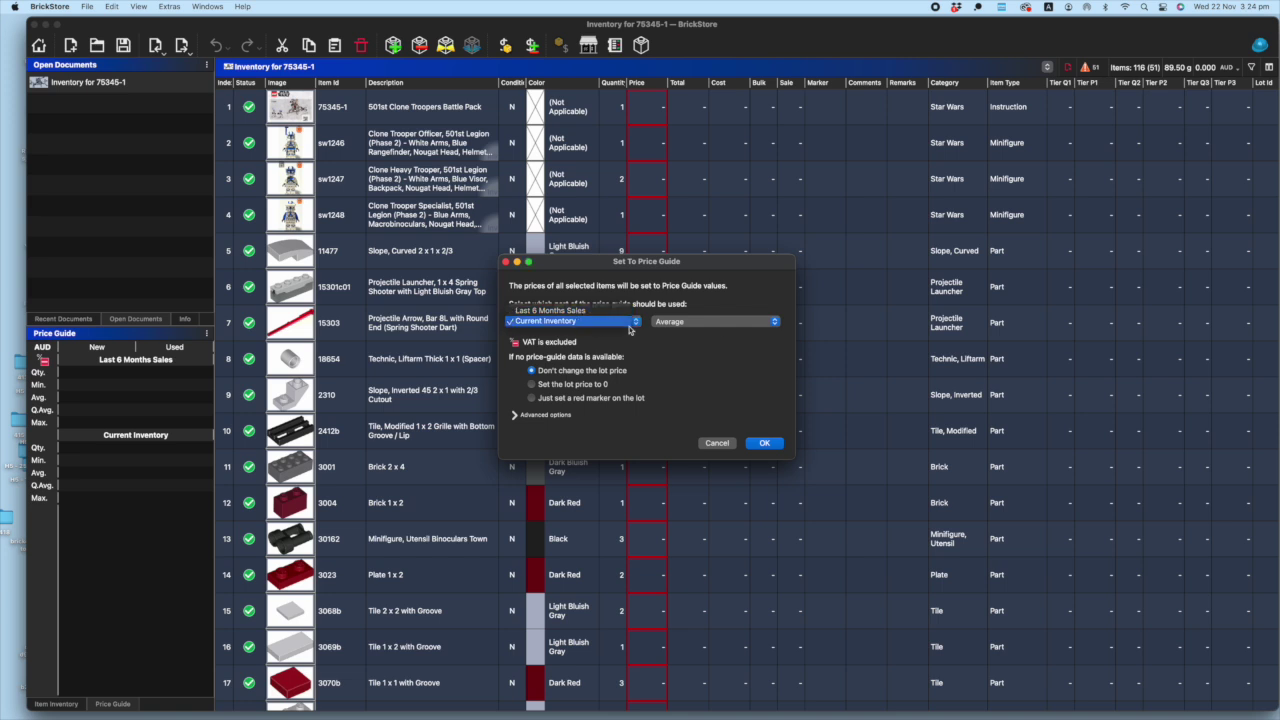
pyautogui.click(579, 322)
pyautogui.click(665, 321)
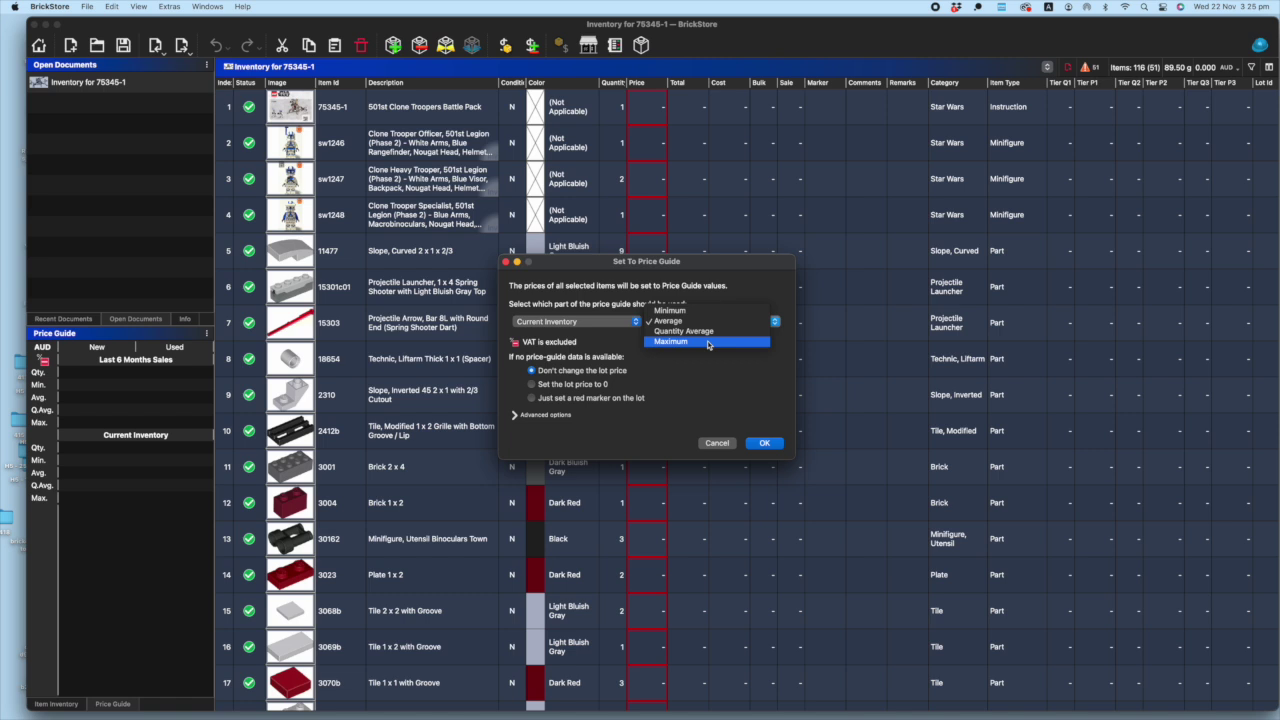
pyautogui.click(684, 321)
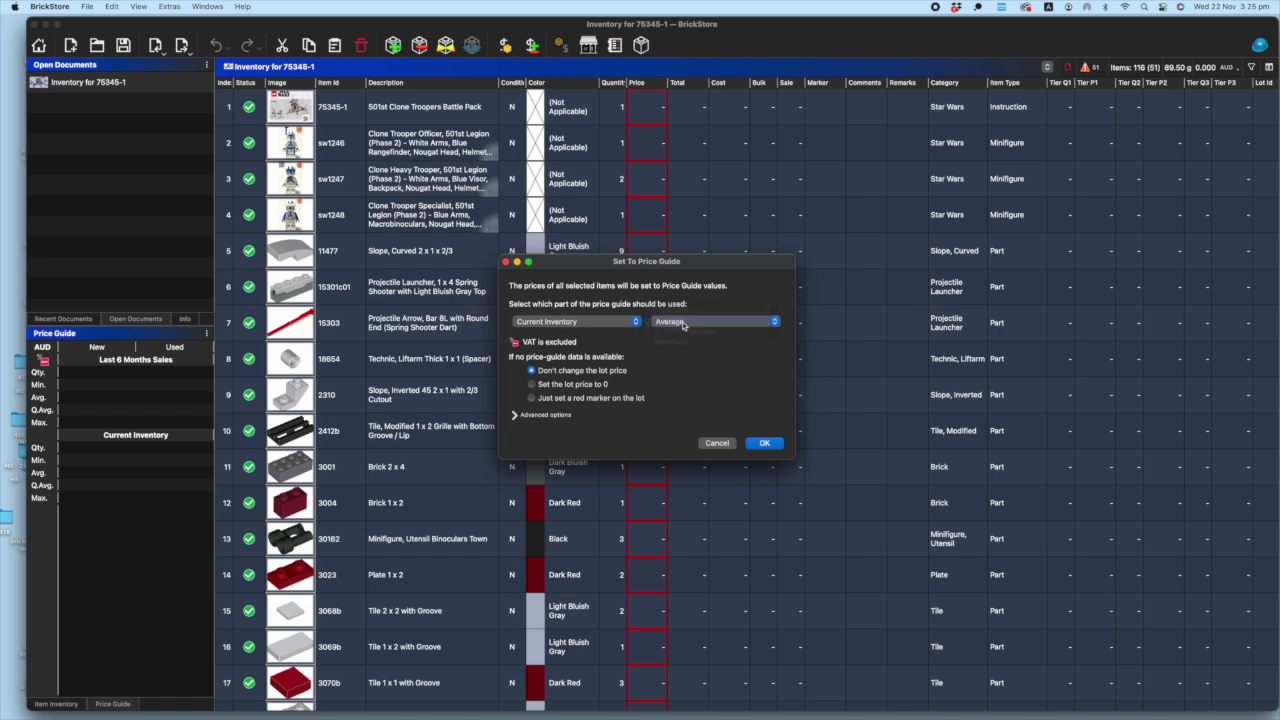
pyautogui.click(612, 321)
pyautogui.click(599, 311)
pyautogui.click(515, 415)
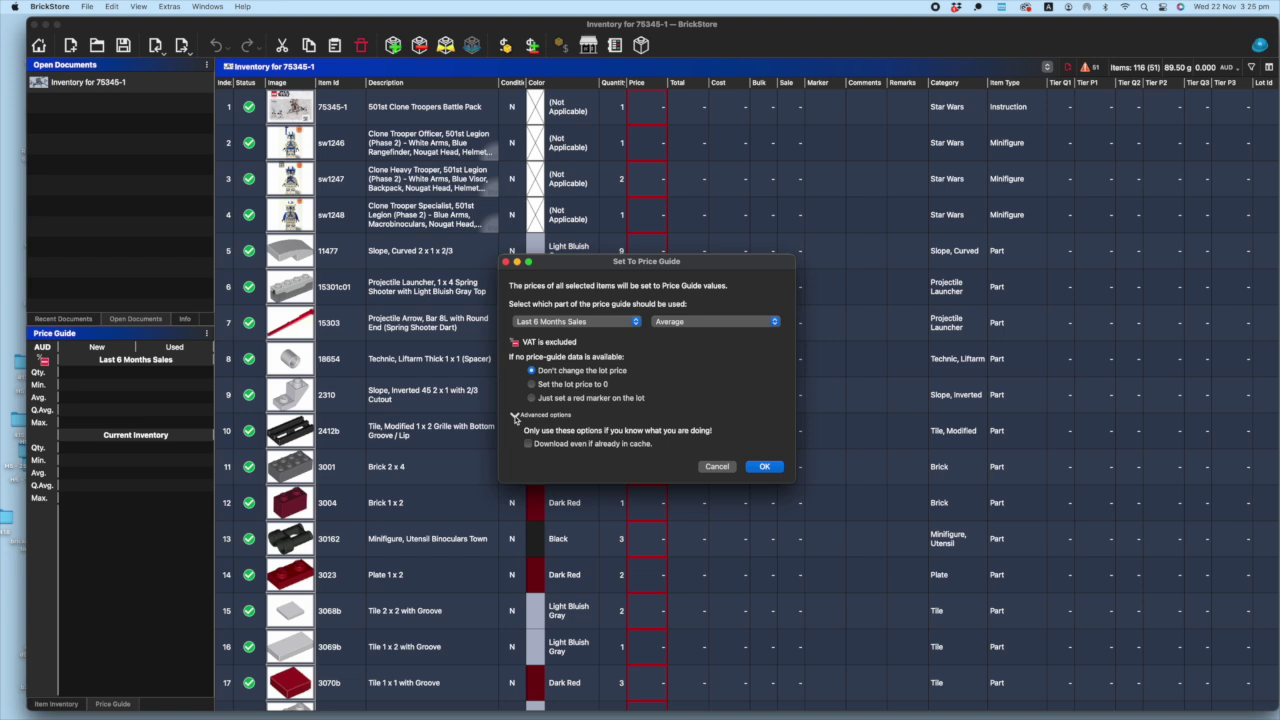
pyautogui.click(515, 418)
pyautogui.click(768, 446)
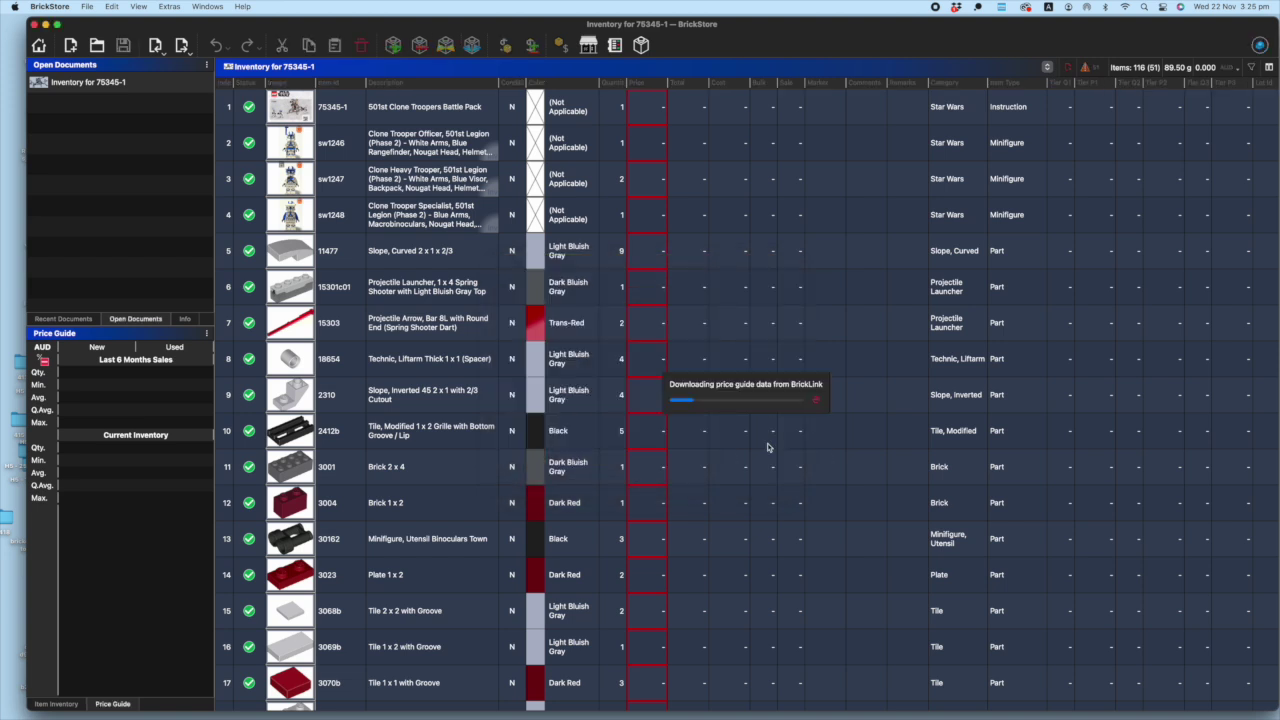
# Dismiss the prices-updated message with the inventory totalling 40.829 AUD, then switch to Firefox
pyautogui.click(735, 382)
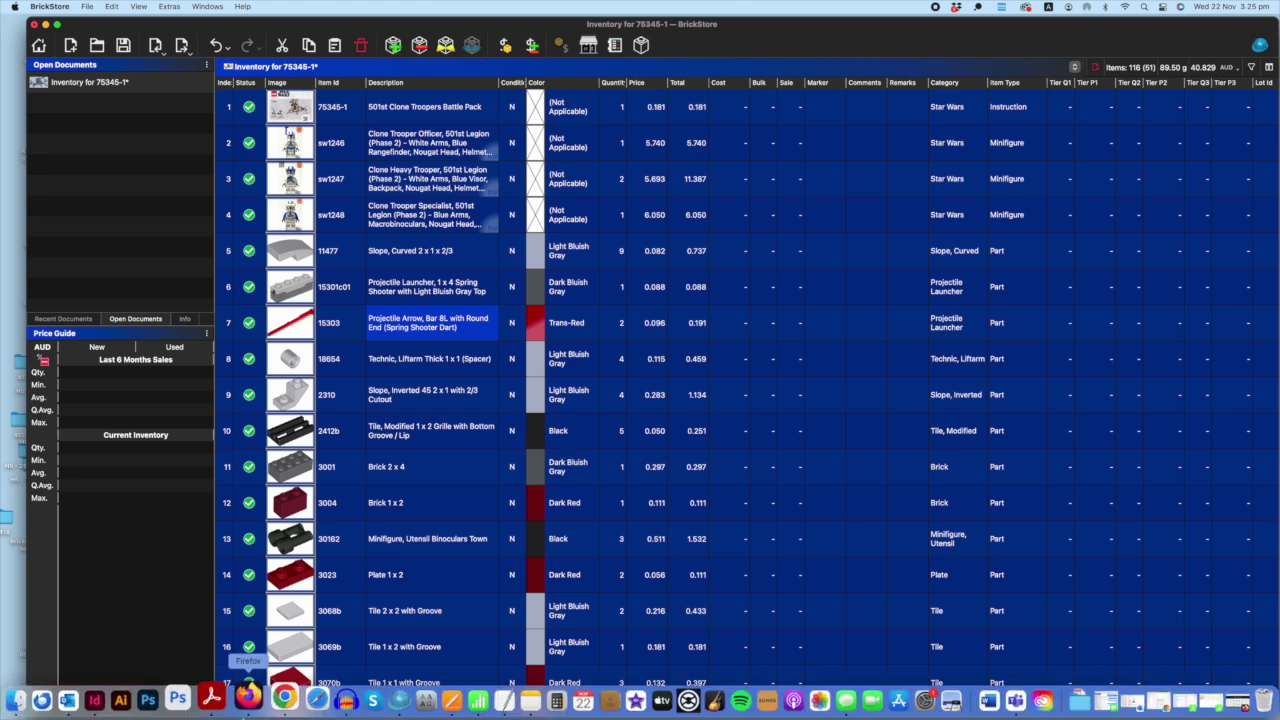
pyautogui.click(248, 700)
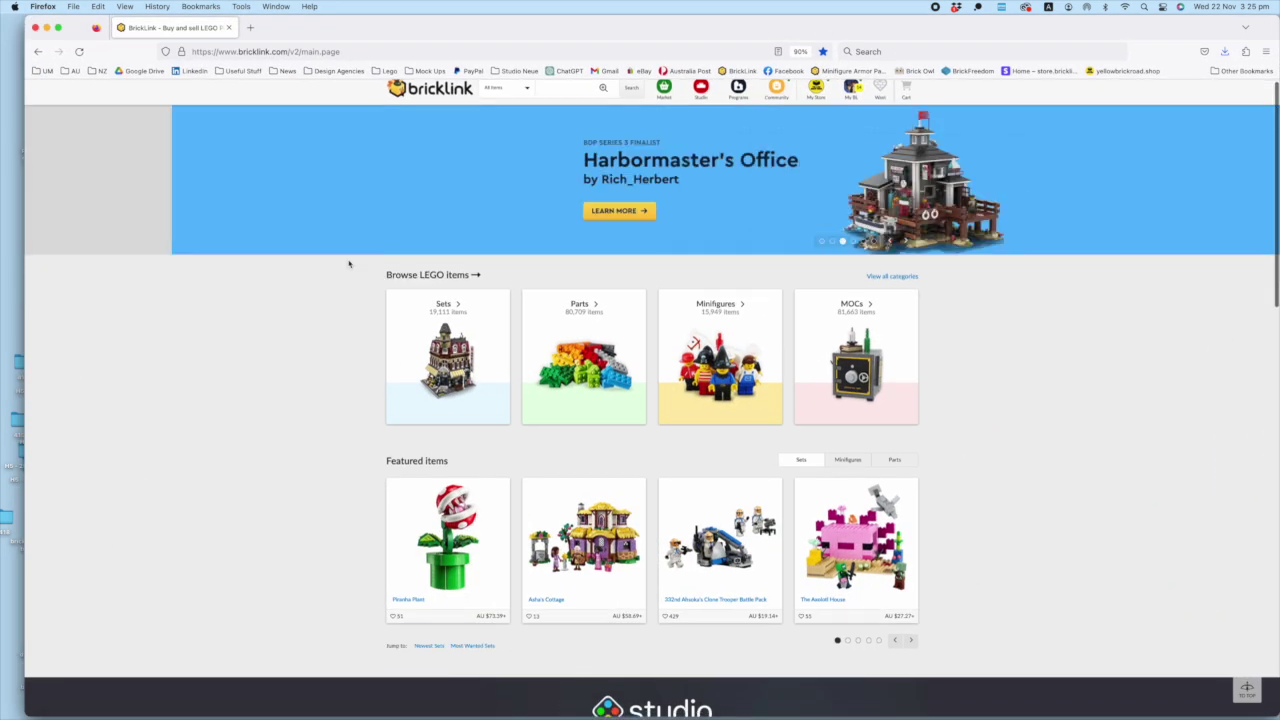
# Search LEGO.com for set 75345, see it listed at $32.99, then minimize Firefox
pyautogui.scroll(-1, 349, 263)
pyautogui.press('super+t')
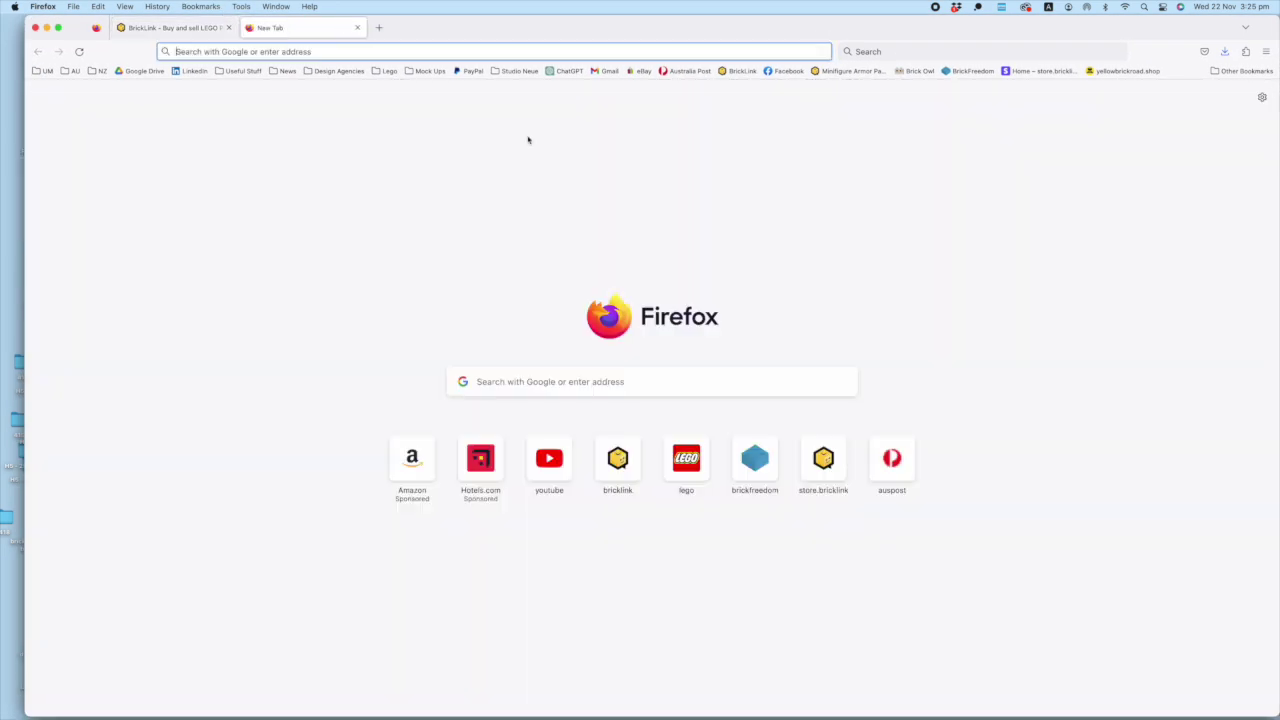
pyautogui.click(712, 461)
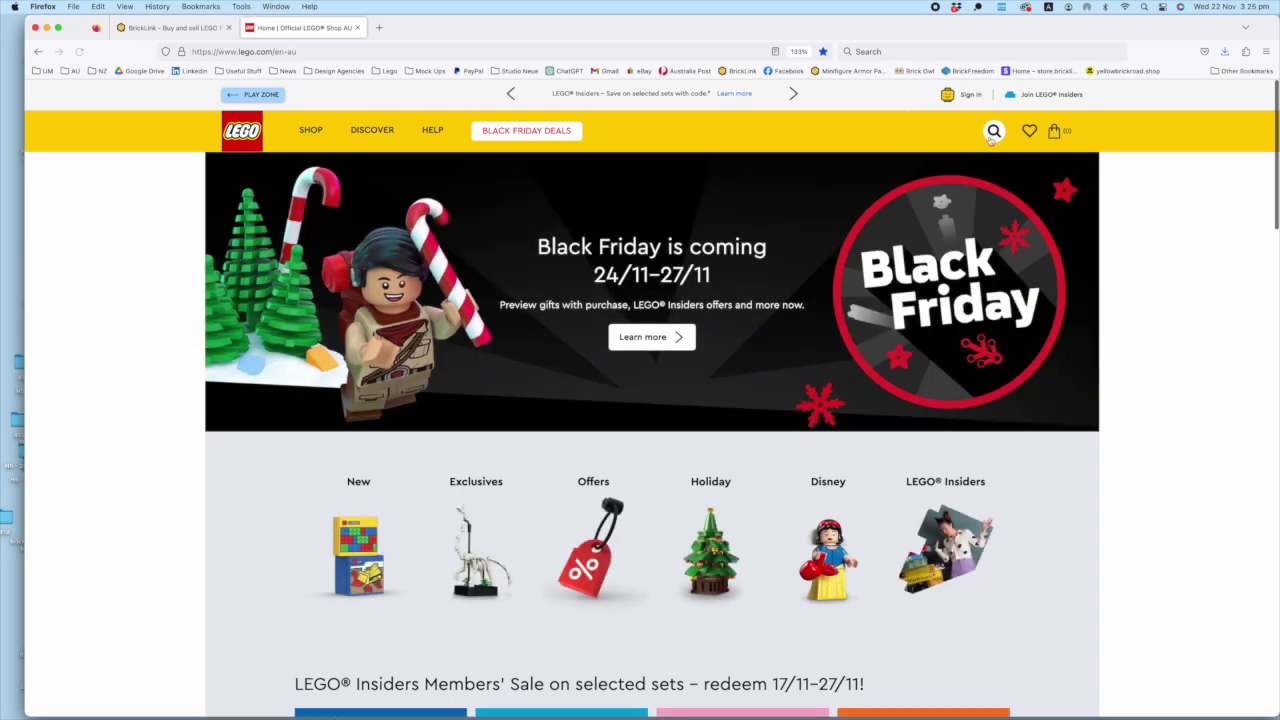
pyautogui.click(990, 138)
pyautogui.click(995, 135)
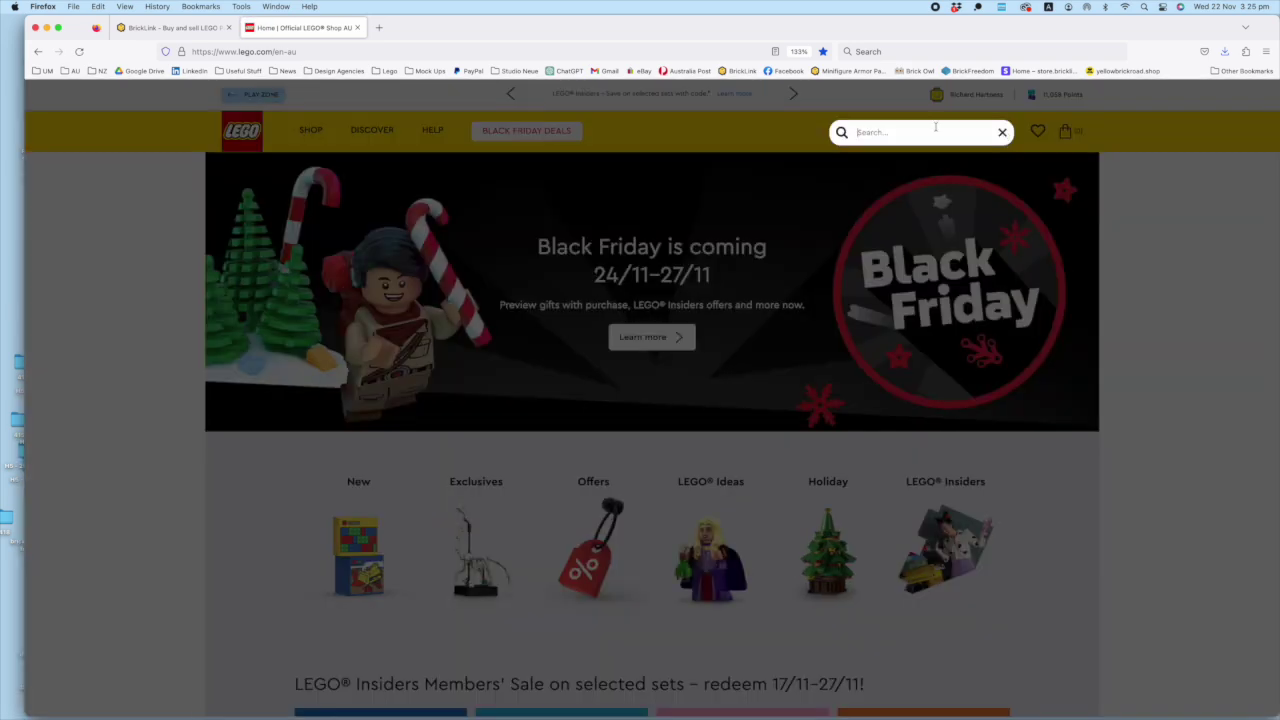
pyautogui.write('75345')
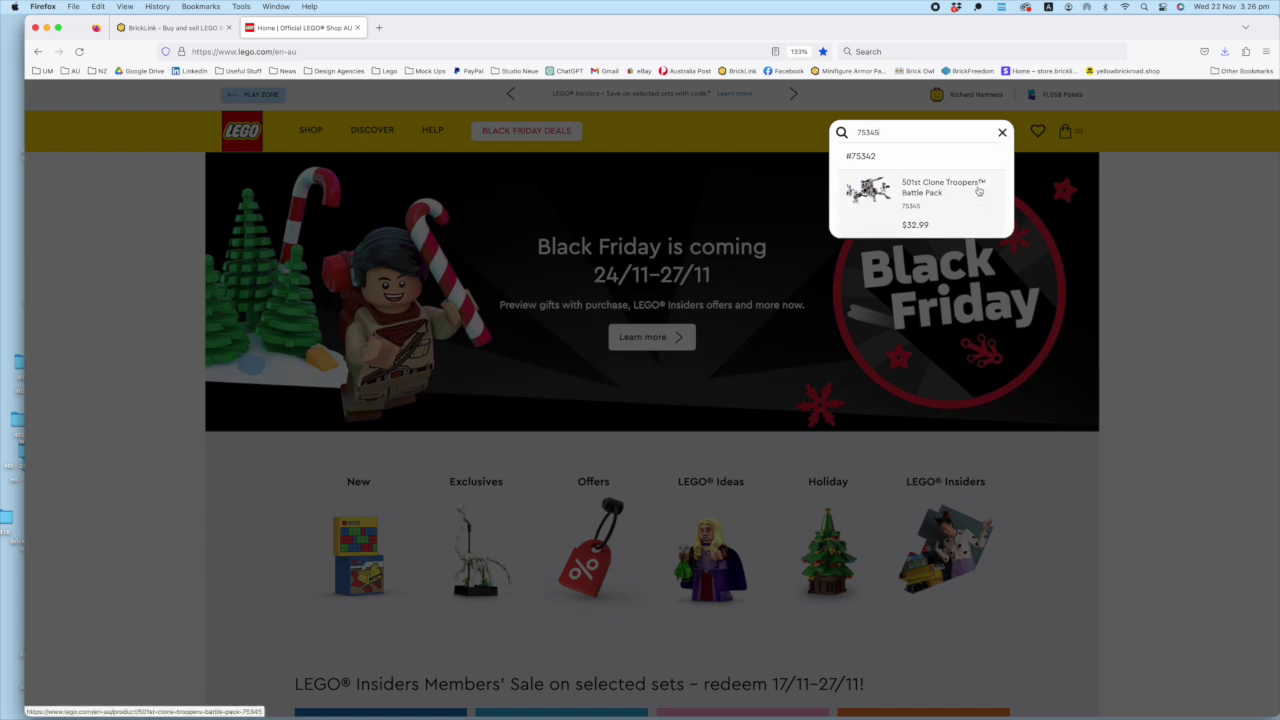
pyautogui.click(46, 28)
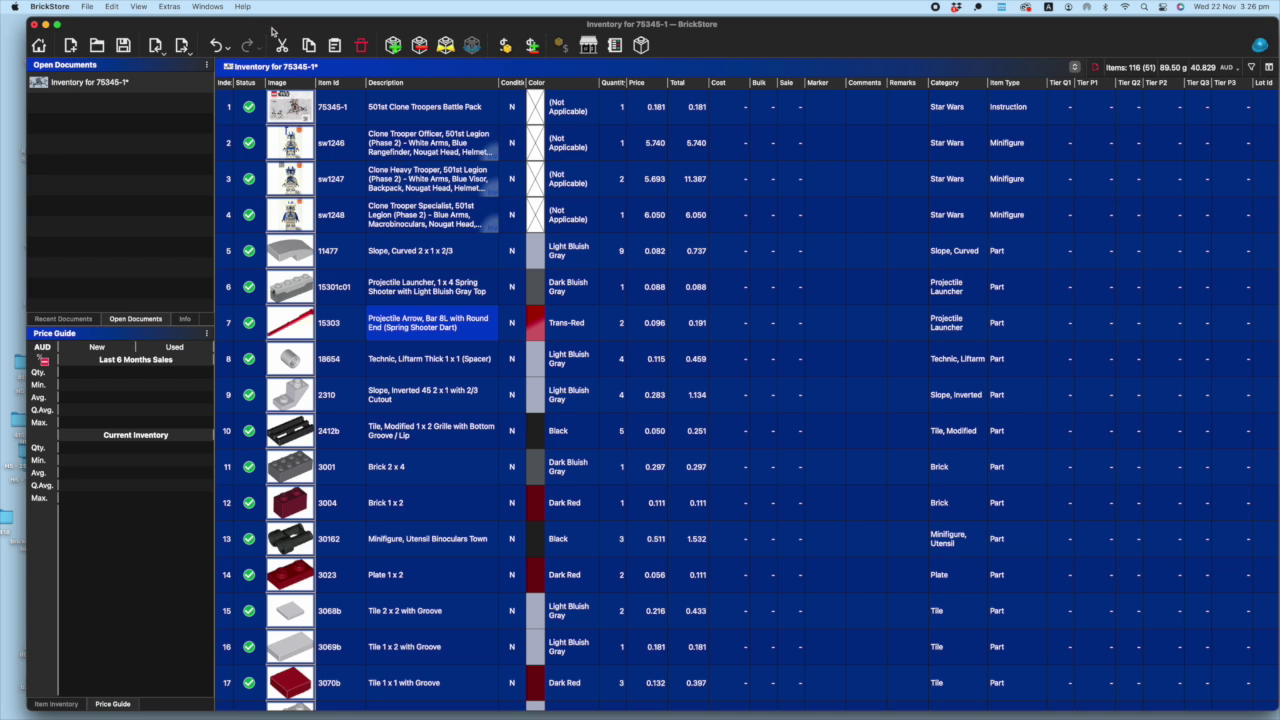
# Open the BrickLink price guide for the sw1246 Clone Trooper Officer from its context menu
pyautogui.click(408, 145)
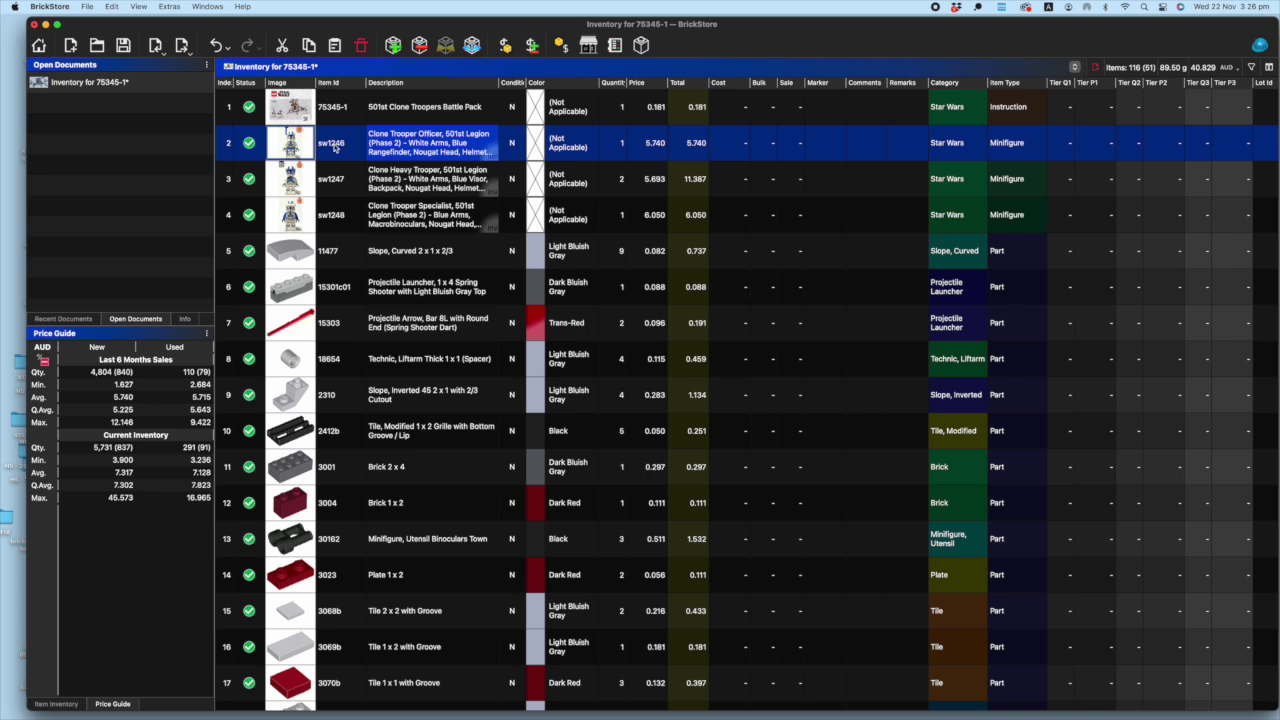
pyautogui.rightClick(335, 147)
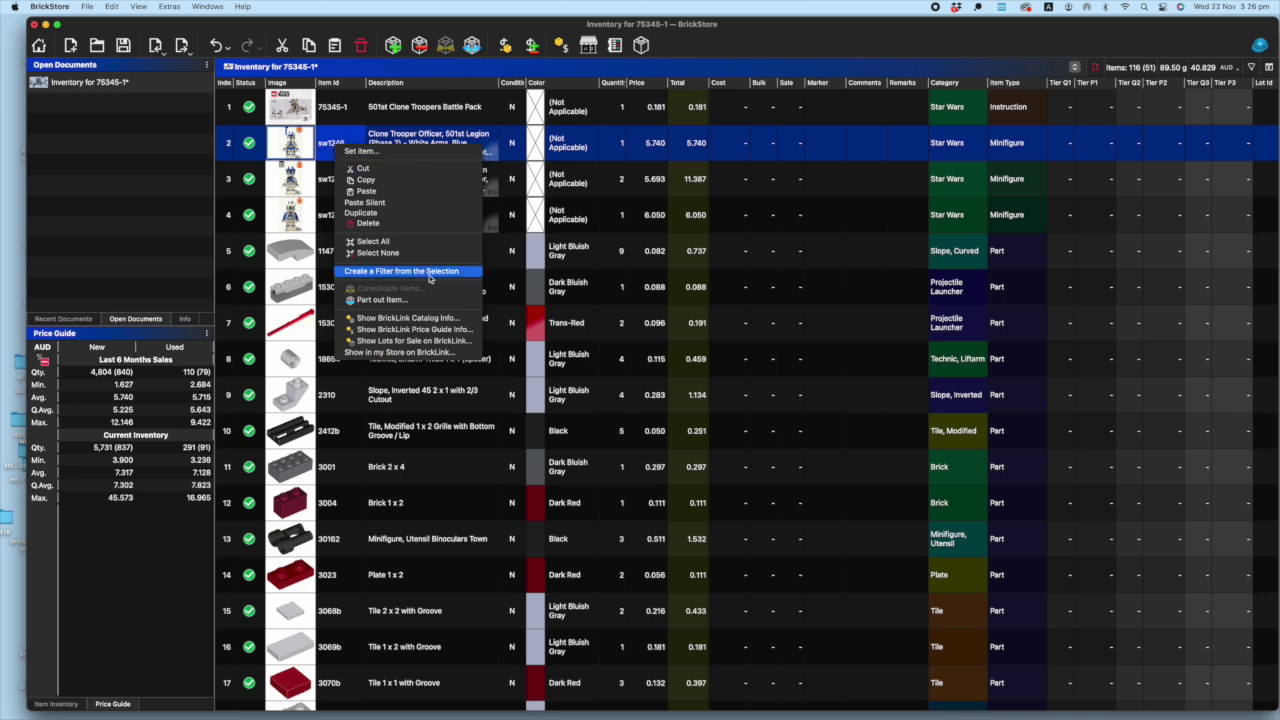
pyautogui.click(463, 330)
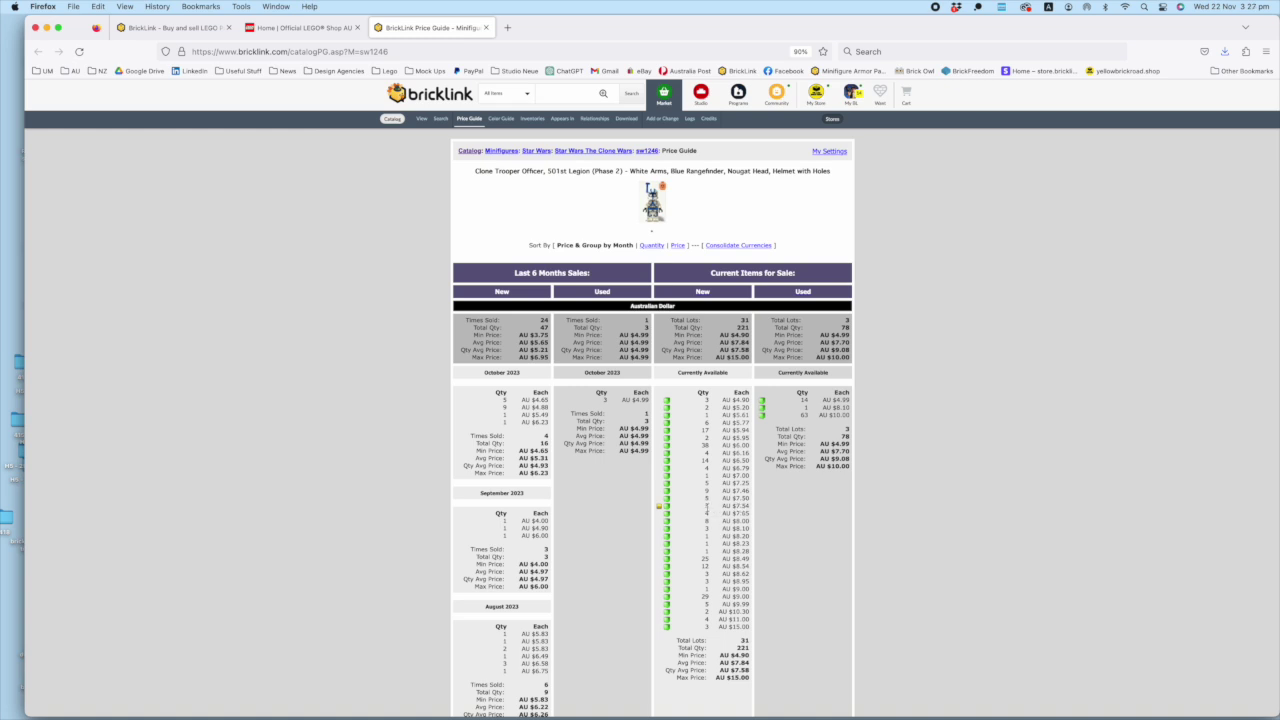
# Scroll through the sw1246 price guide's six-month sales and current listings
pyautogui.scroll(-10, 609, 498)
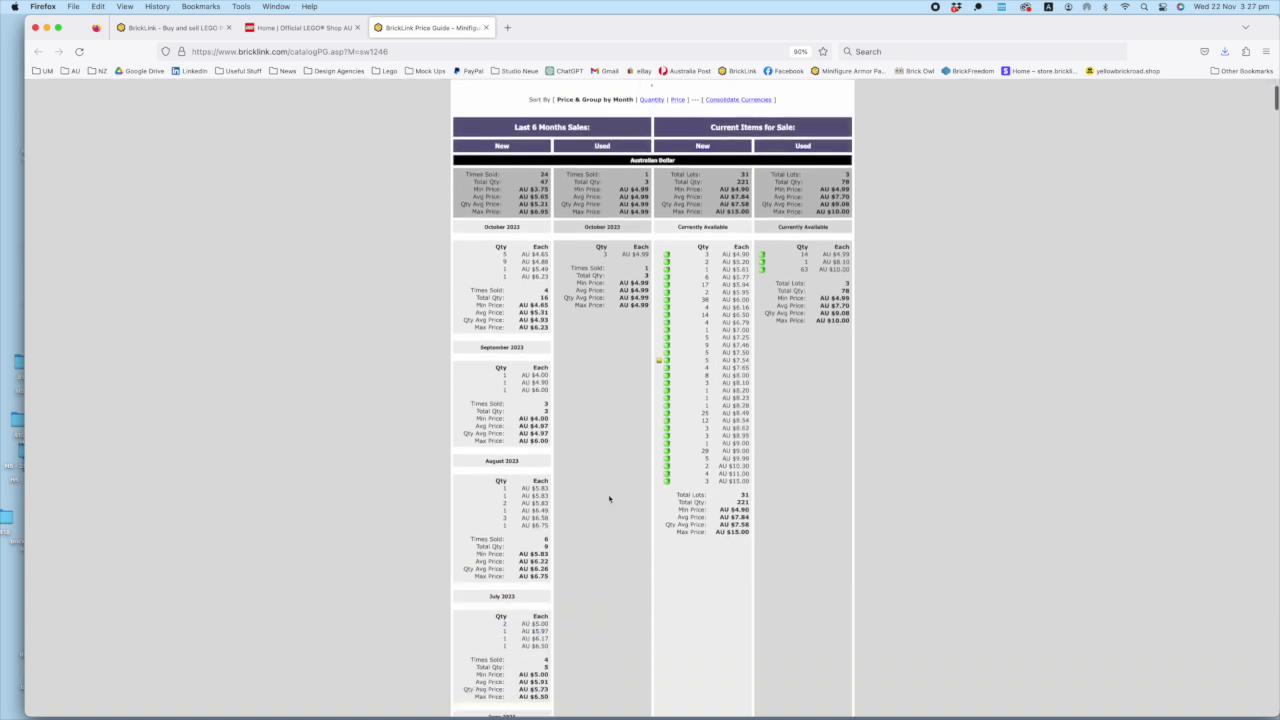
pyautogui.scroll(5, 609, 498)
pyautogui.scroll(5, 609, 498)
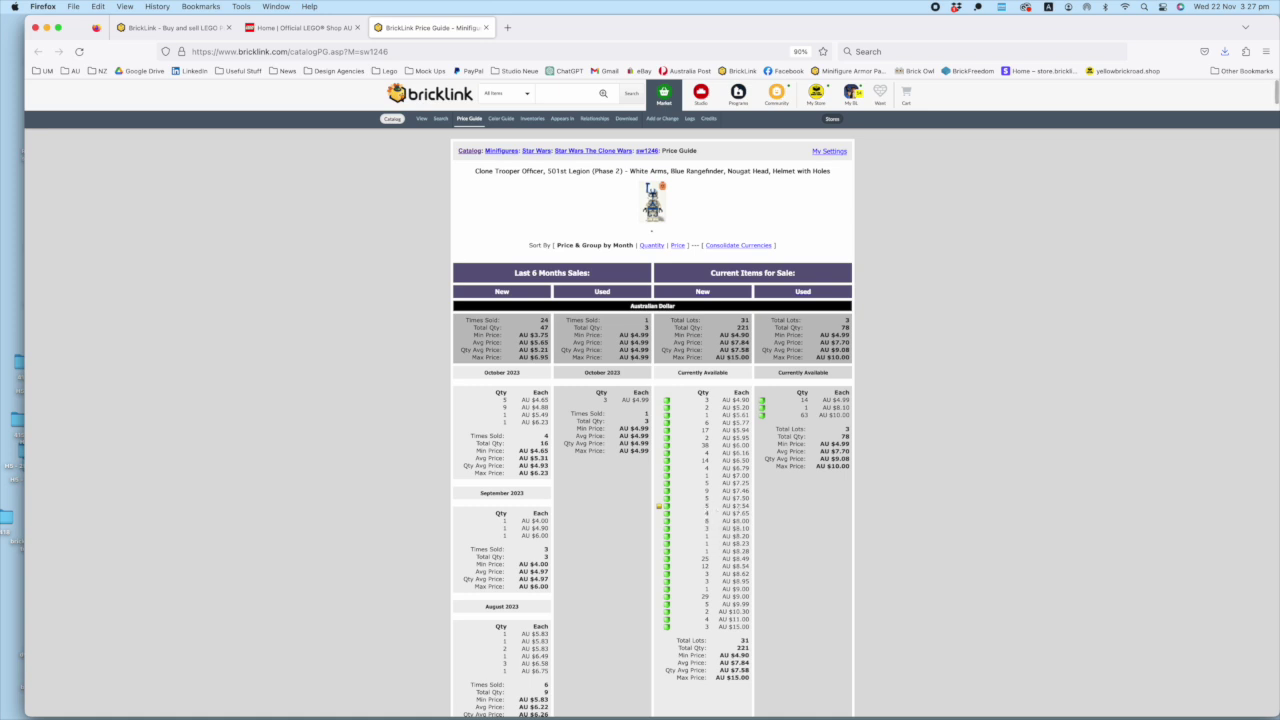
pyautogui.scroll(-1, 662, 228)
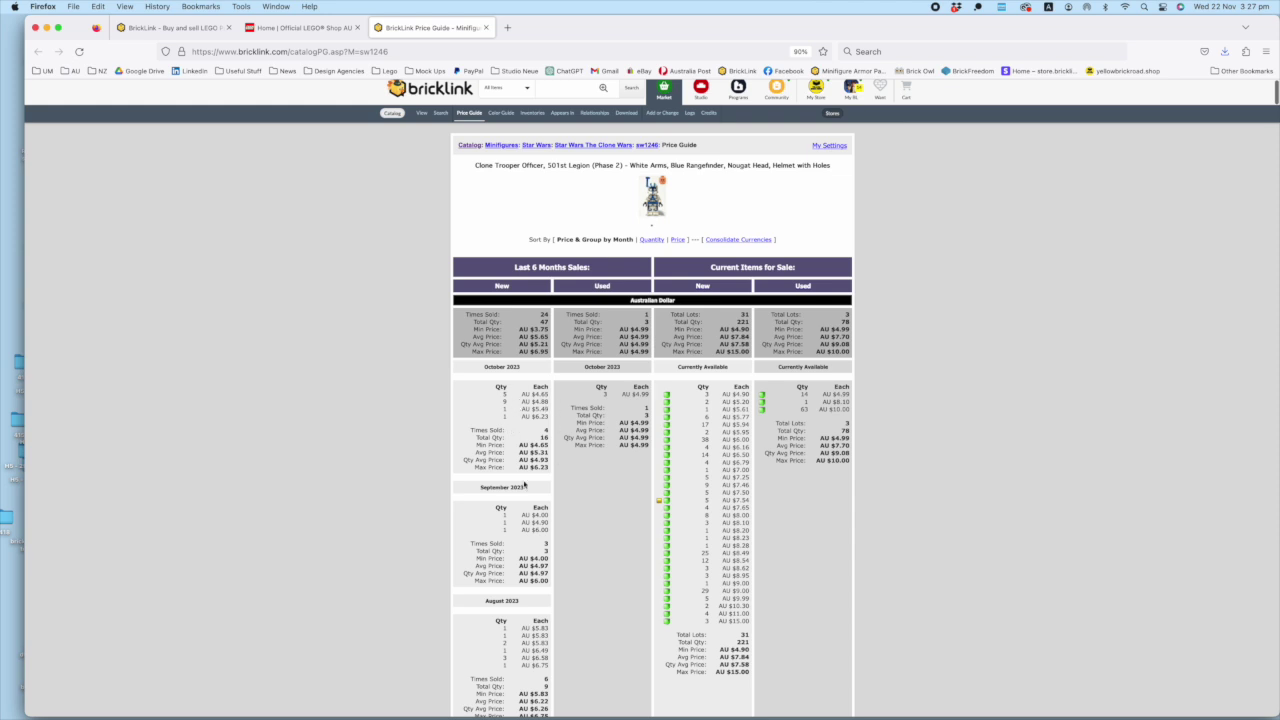
pyautogui.scroll(-3, 525, 484)
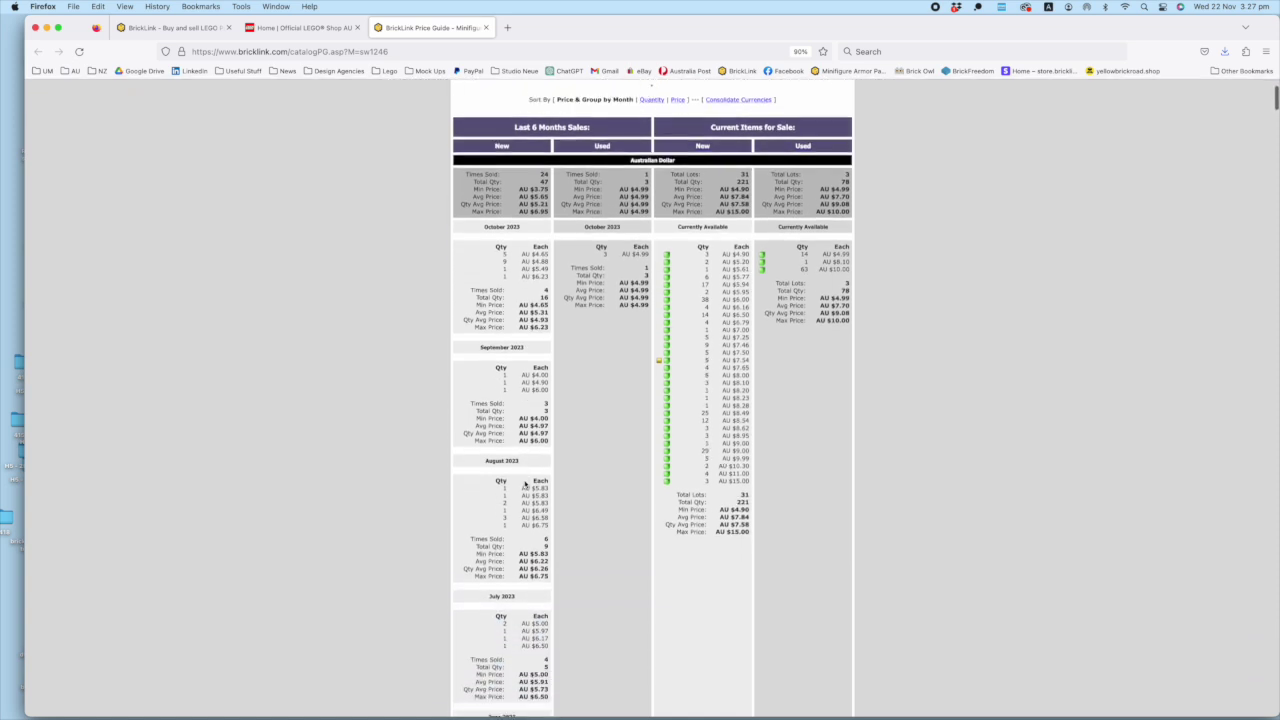
pyautogui.scroll(-2, 546, 502)
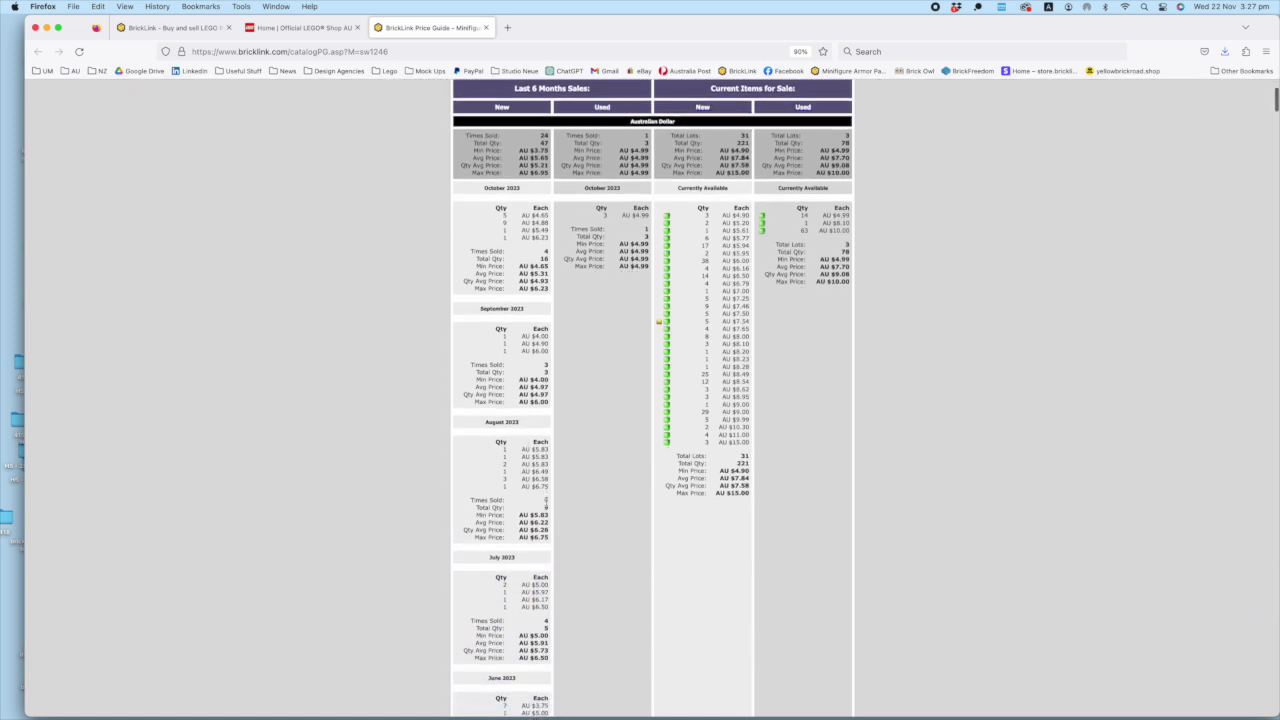
pyautogui.scroll(-1, 546, 502)
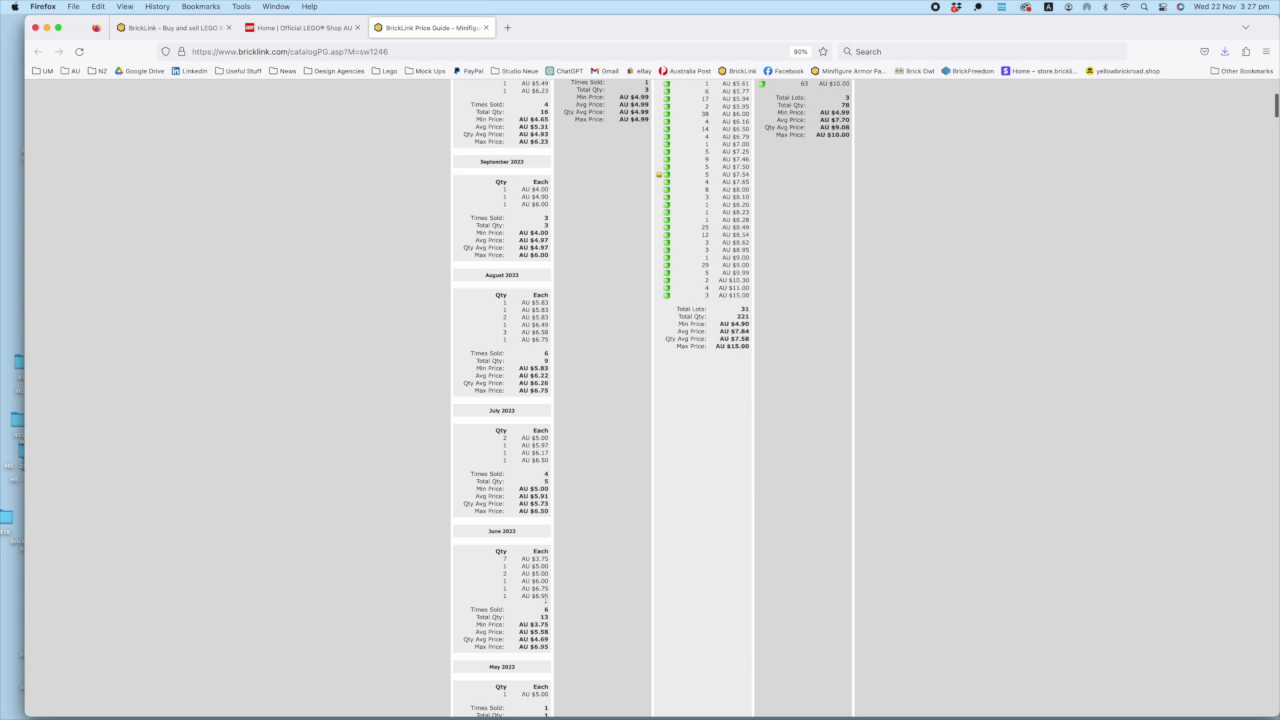
pyautogui.scroll(-3, 535, 592)
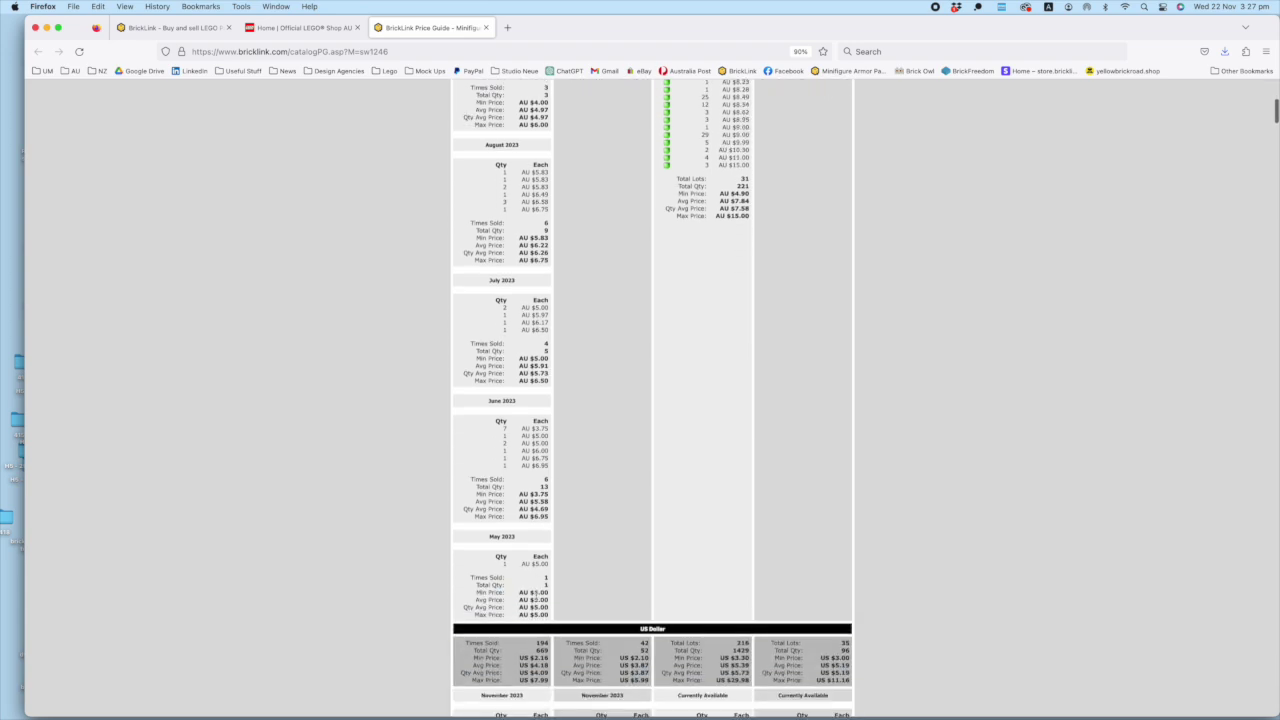
pyautogui.scroll(-3, 652, 400)
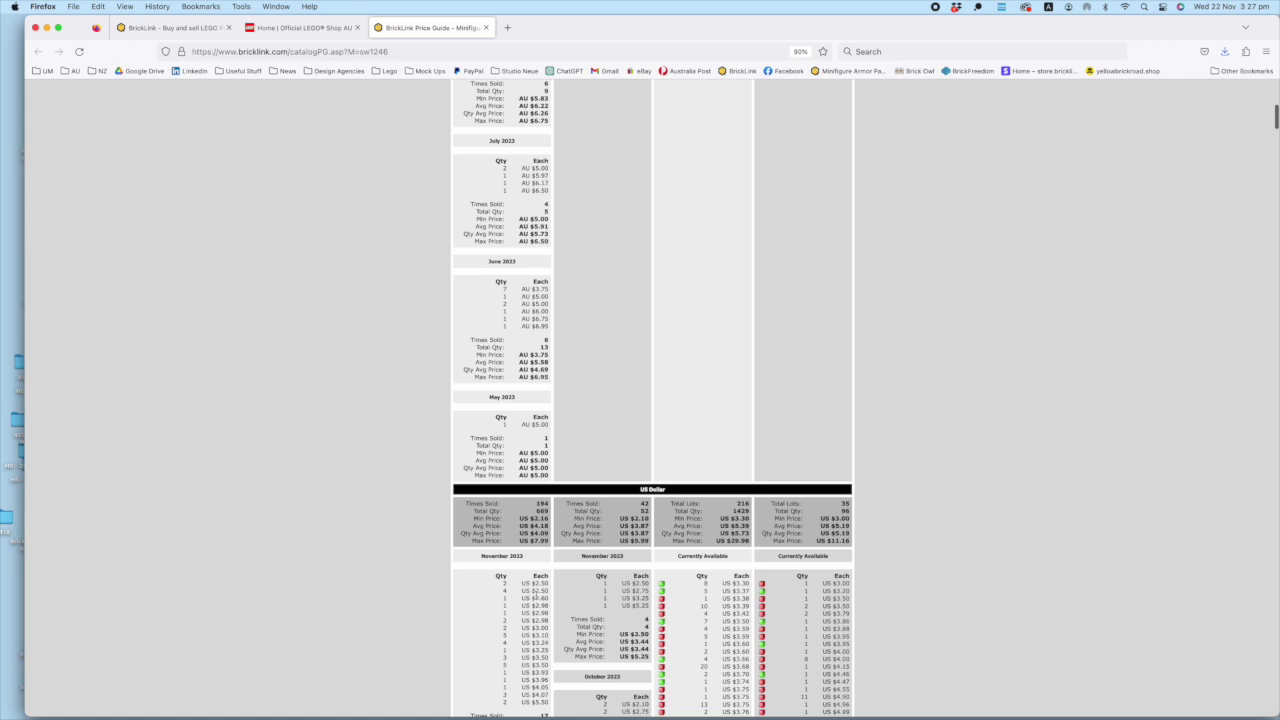
pyautogui.scroll(-5, 656, 643)
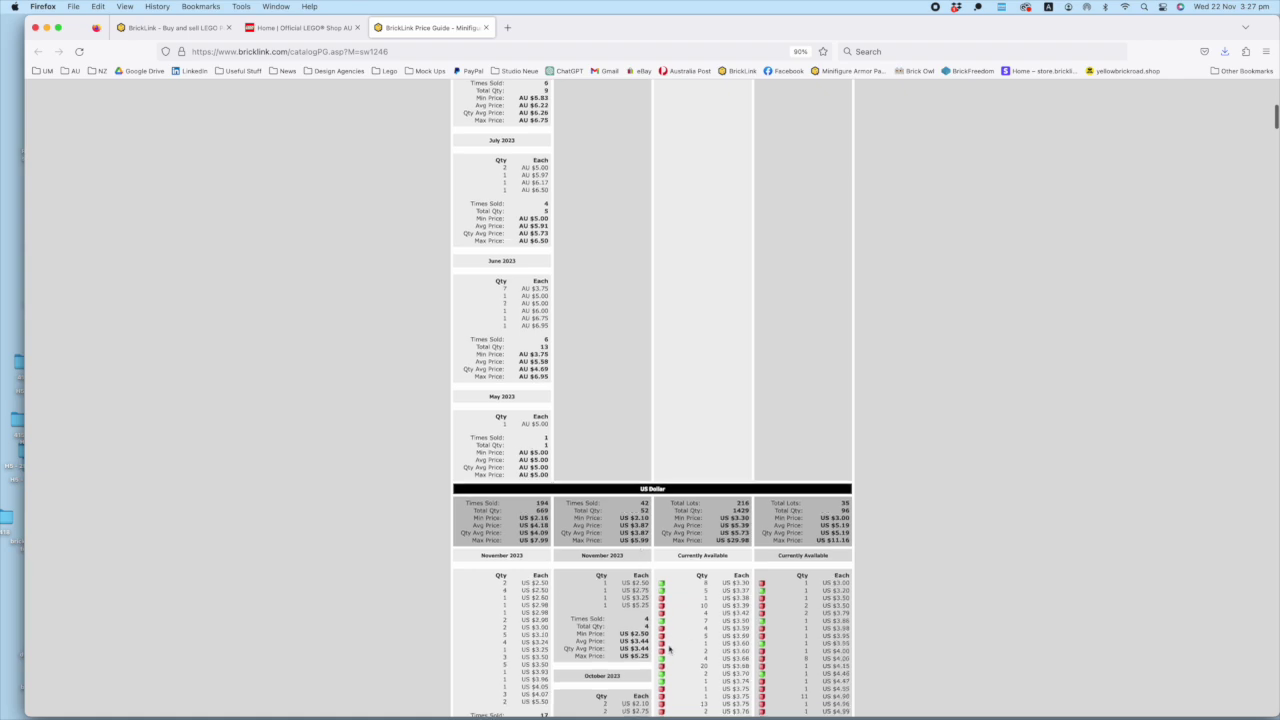
pyautogui.scroll(-5, 669, 650)
pyautogui.press('Home')
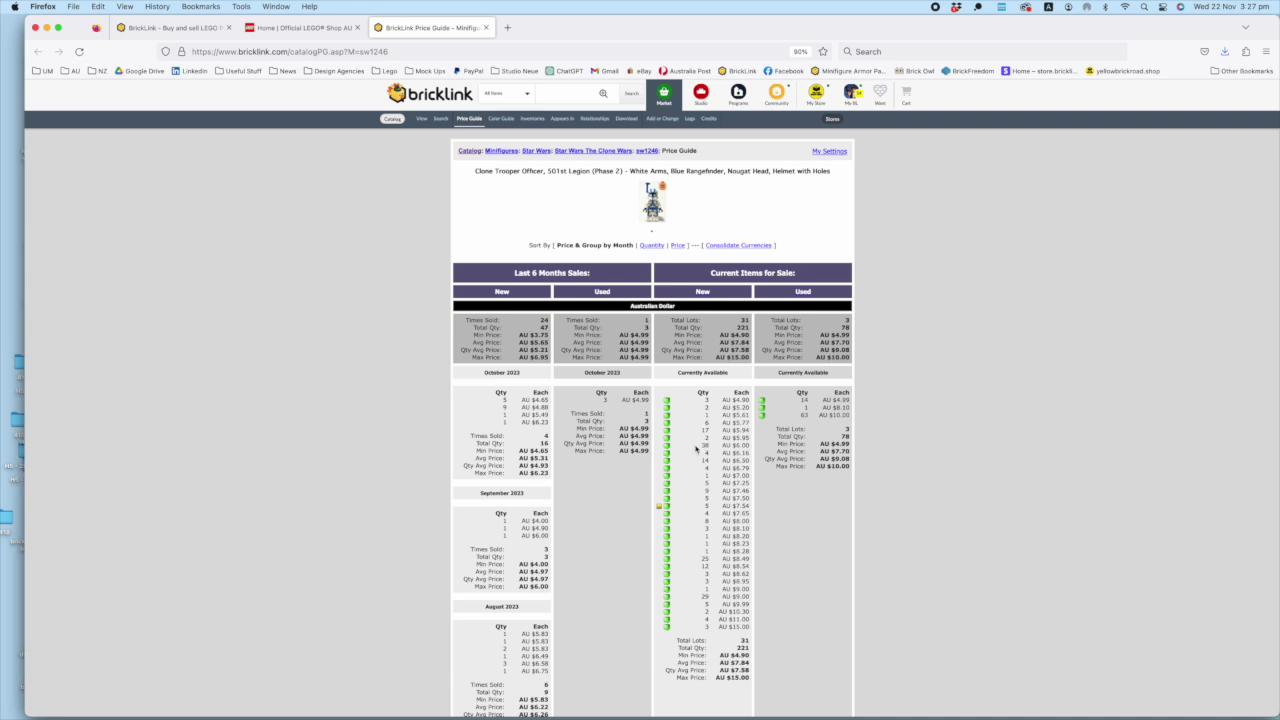
# Highlight the 38 at AU $6.00 and 17 at AU $5.94 new listings, then return to BrickStore
pyautogui.moveTo(702, 447); pyautogui.dragTo(748, 443)
pyautogui.moveTo(701, 430); pyautogui.dragTo(750, 431)
pyautogui.scroll(-1, 427, 129)
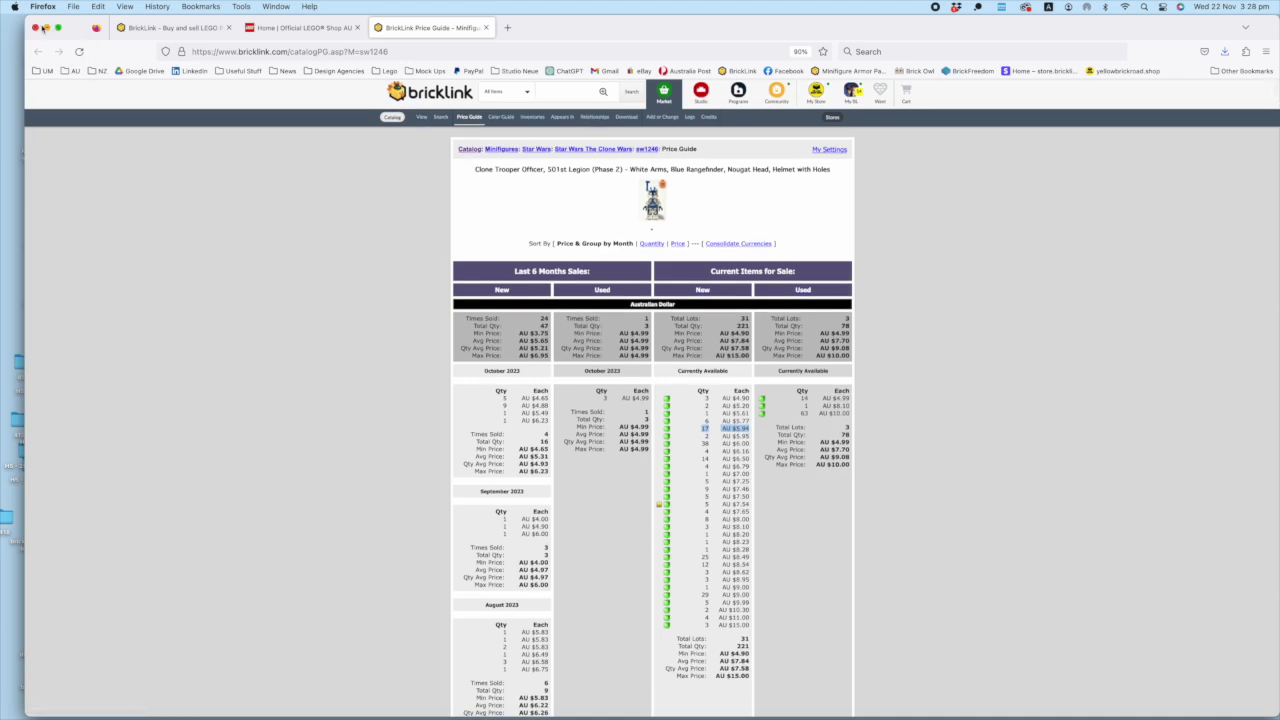
pyautogui.click(46, 27)
pyautogui.click(388, 330)
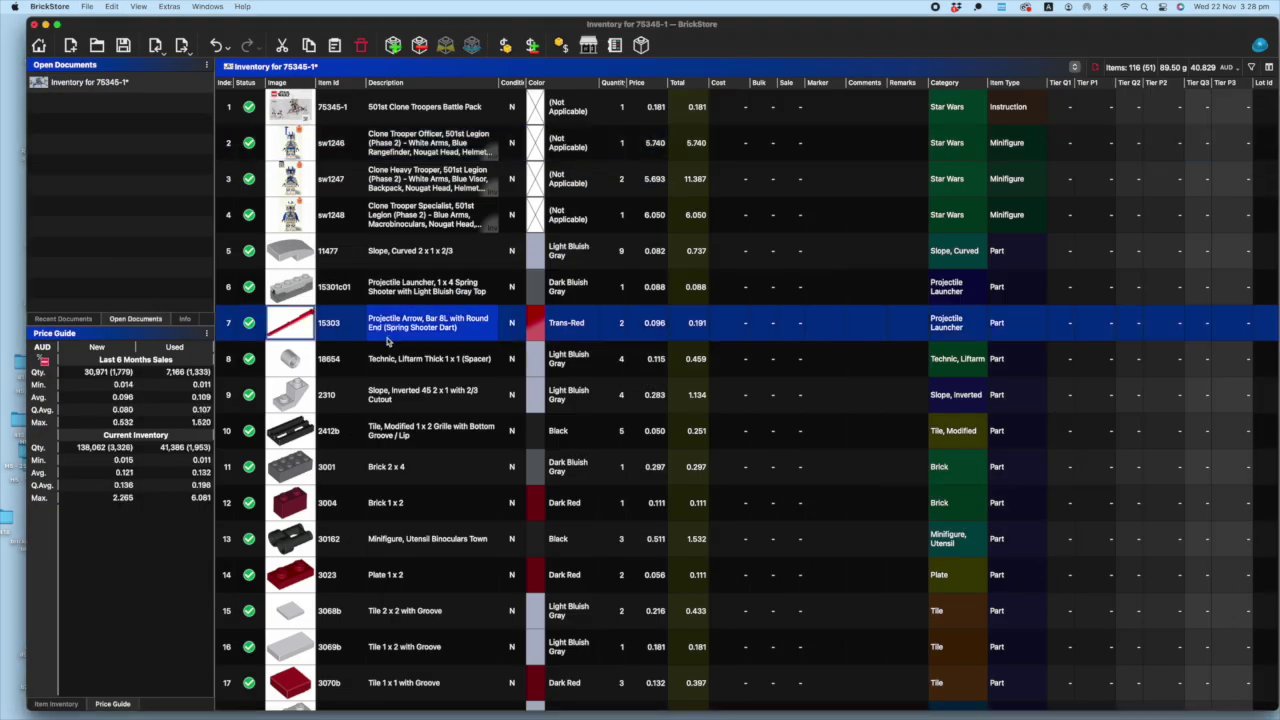
# Open the BrickLink price guide for the sw1247 Clone Heavy Trooper from its context menu
pyautogui.click(320, 178)
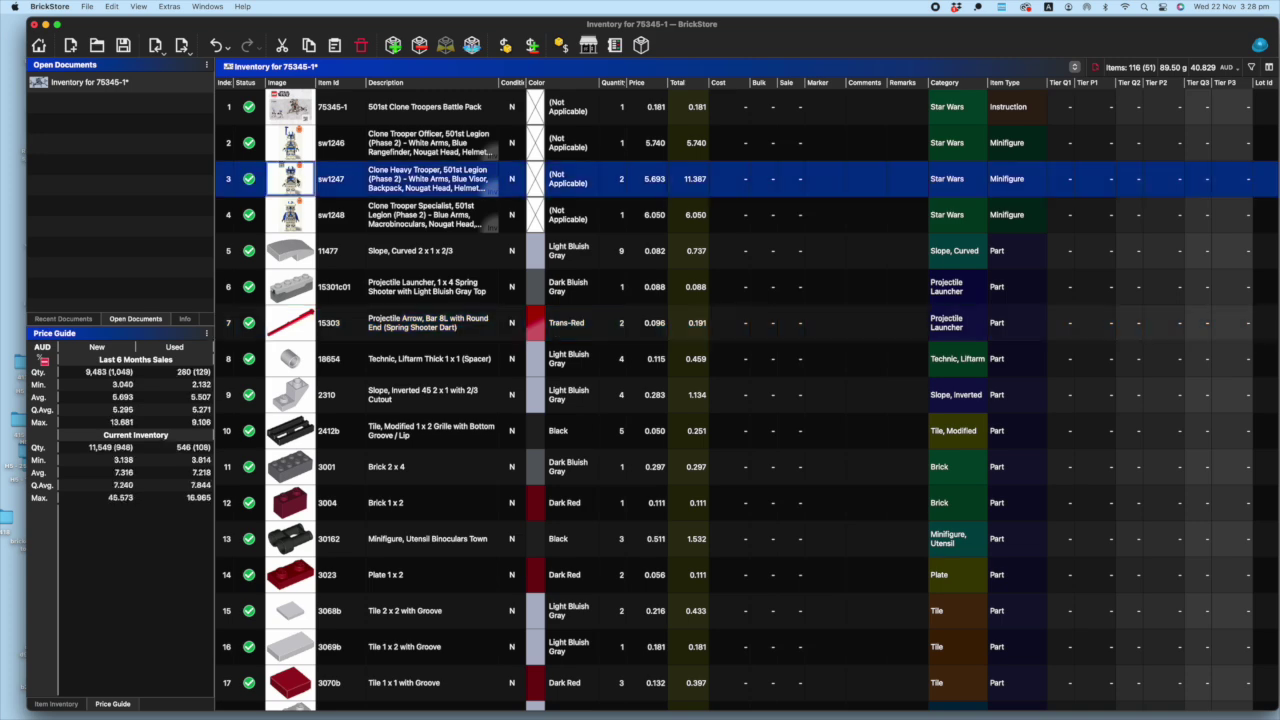
pyautogui.rightClick(302, 180)
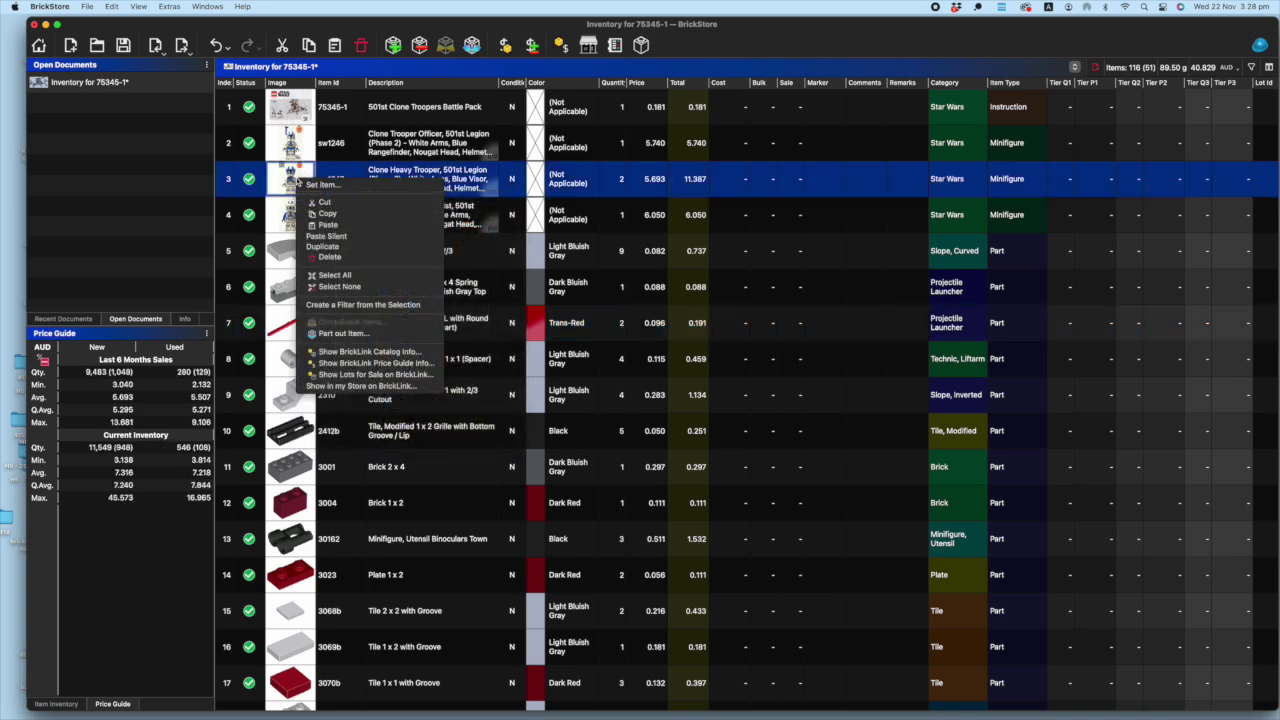
pyautogui.click(370, 364)
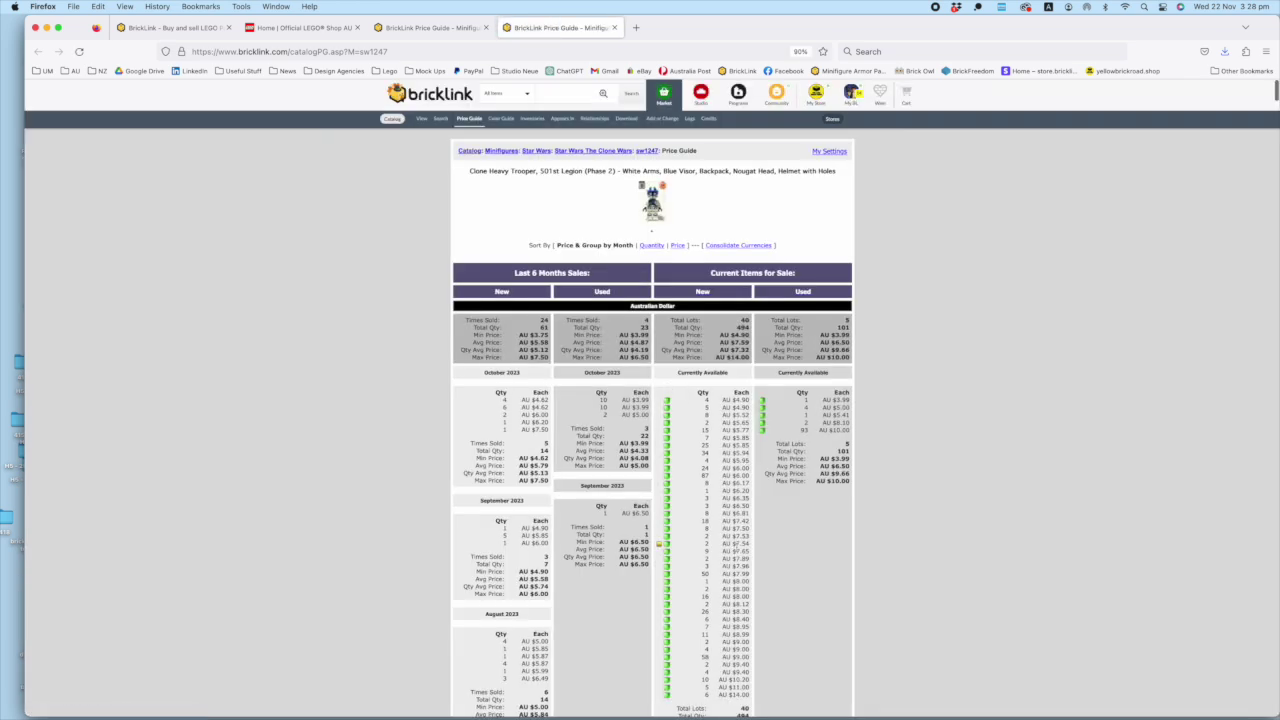
# Highlight the 87 at AU $6.00 new listing, then minimize Firefox back to BrickStore
pyautogui.moveTo(696, 476); pyautogui.dragTo(750, 470)
pyautogui.scroll(-3, 714, 491)
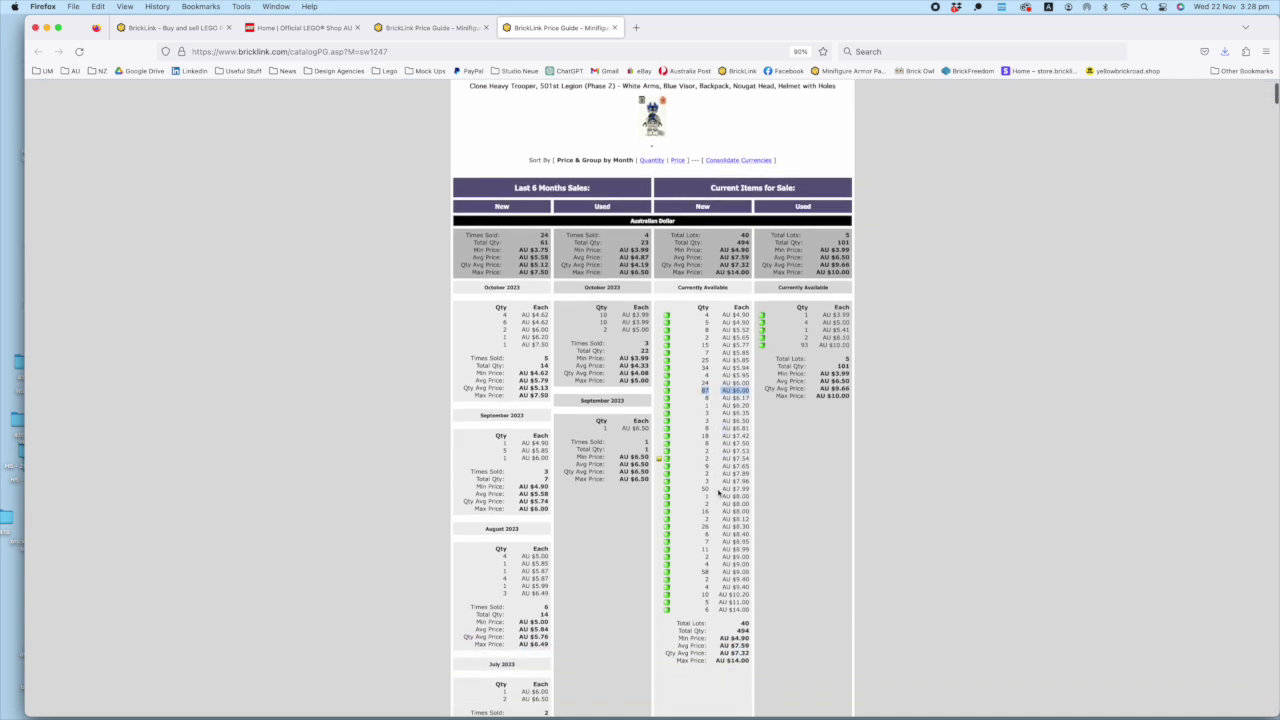
pyautogui.scroll(4, 718, 493)
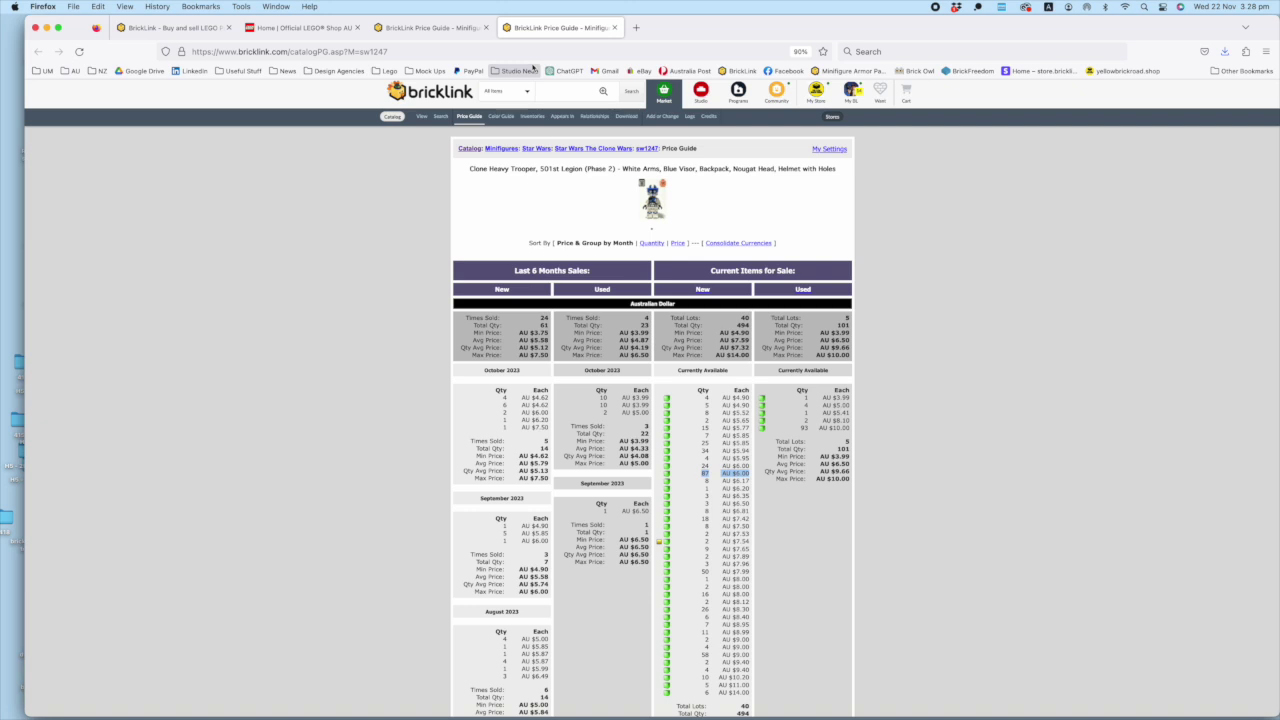
pyautogui.click(46, 28)
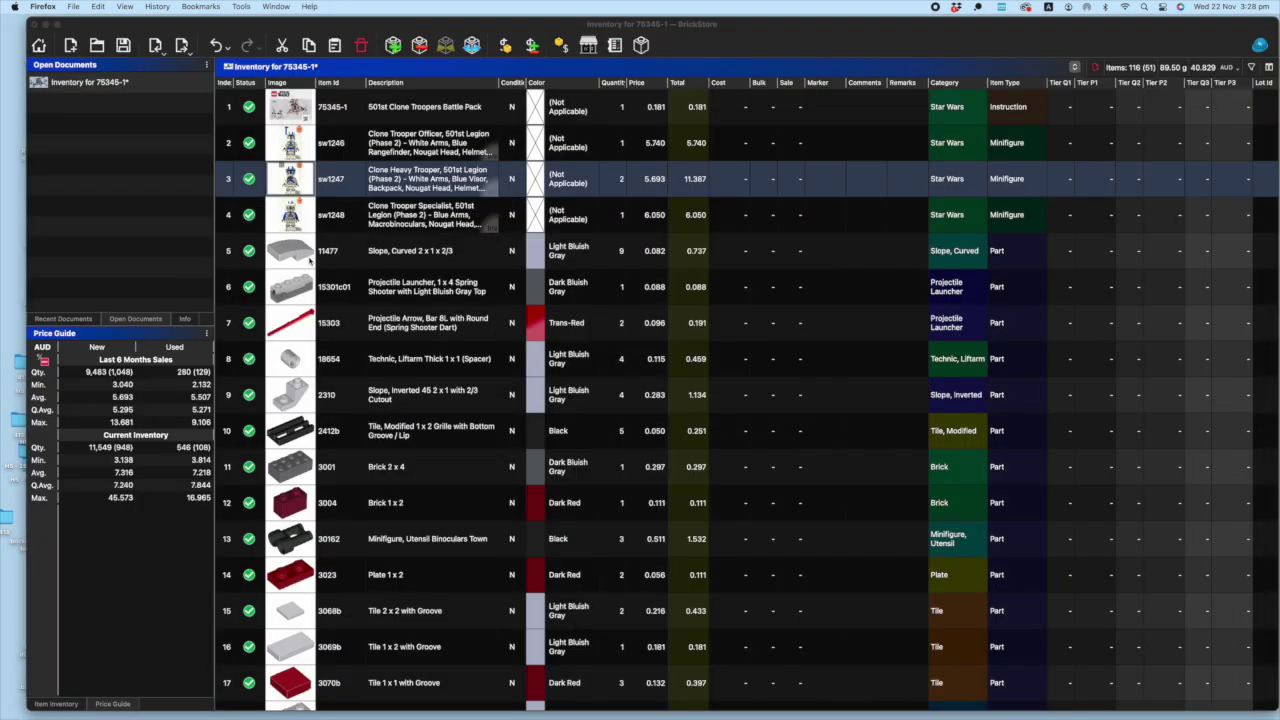
pyautogui.click(440, 265)
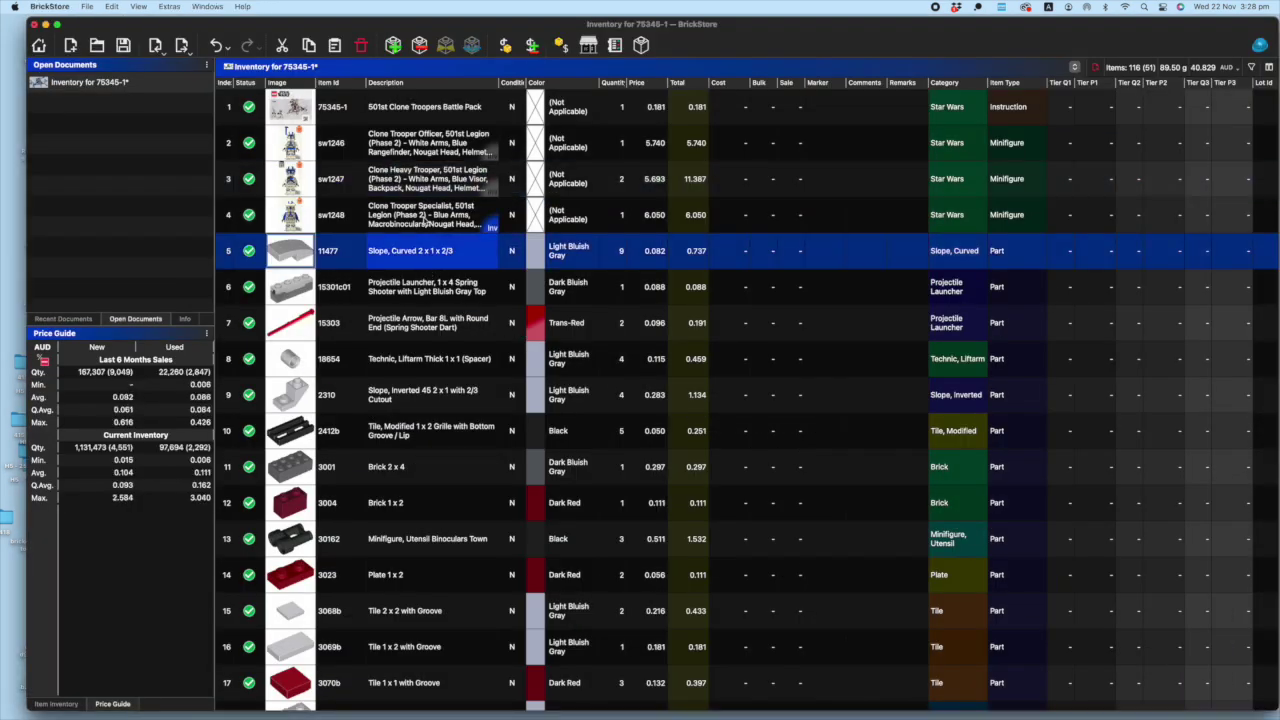
pyautogui.scroll(-7, 443, 290)
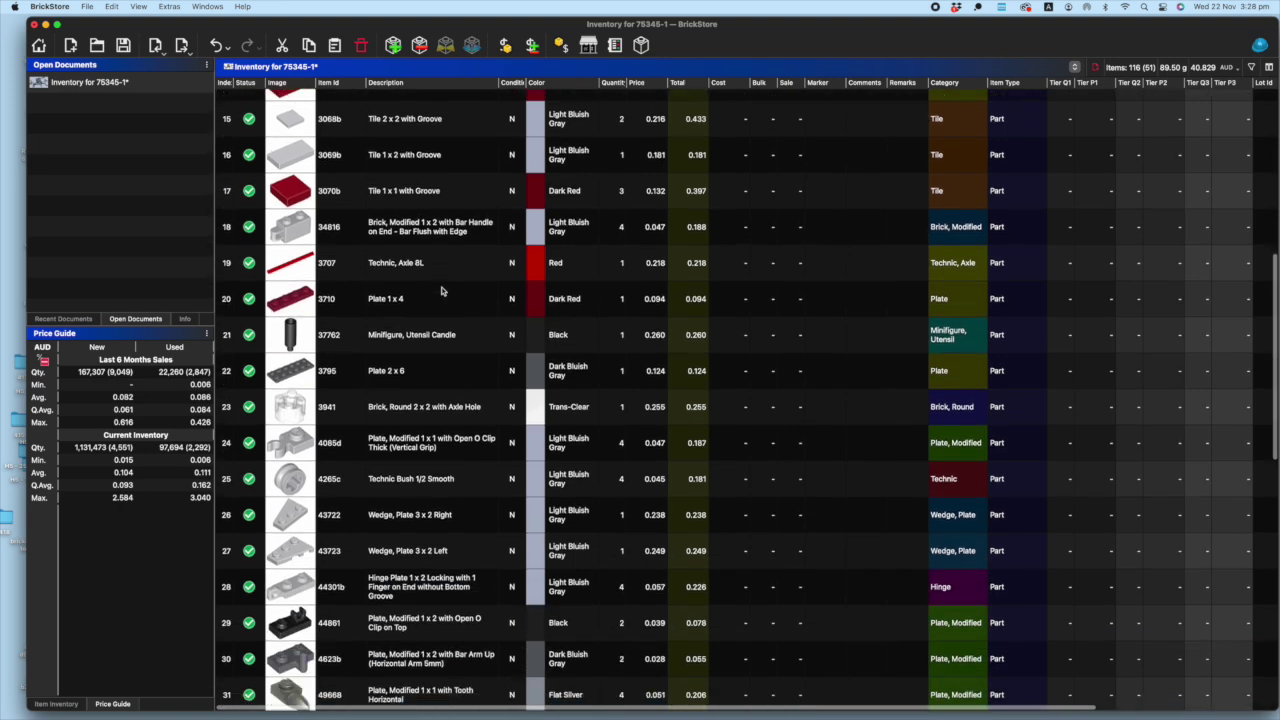
pyautogui.scroll(-4, 443, 290)
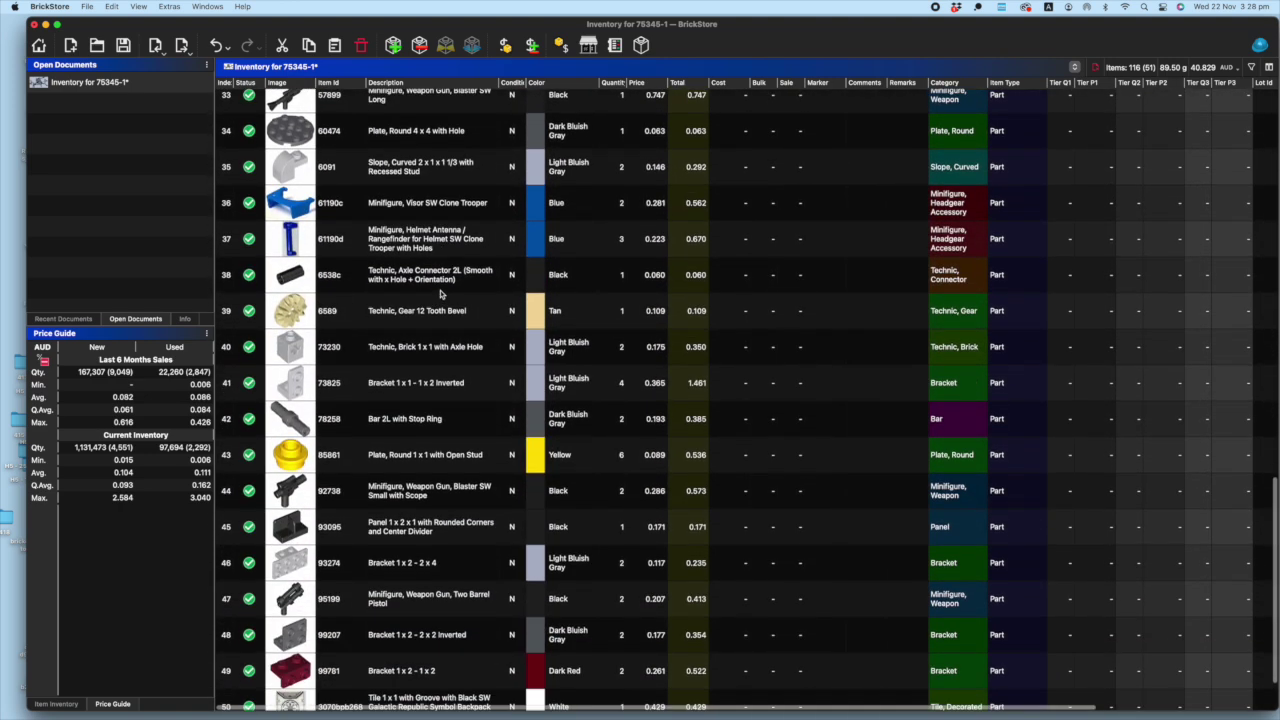
pyautogui.click(290, 534)
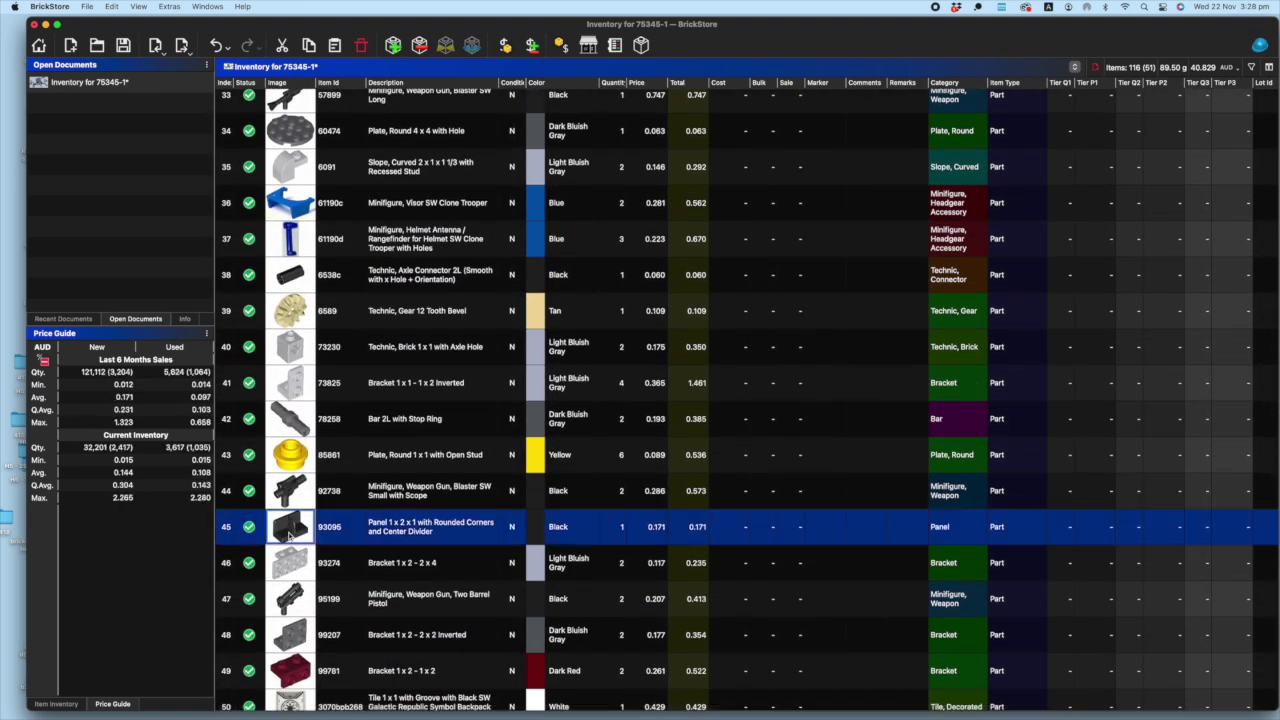
pyautogui.moveTo(290, 534)
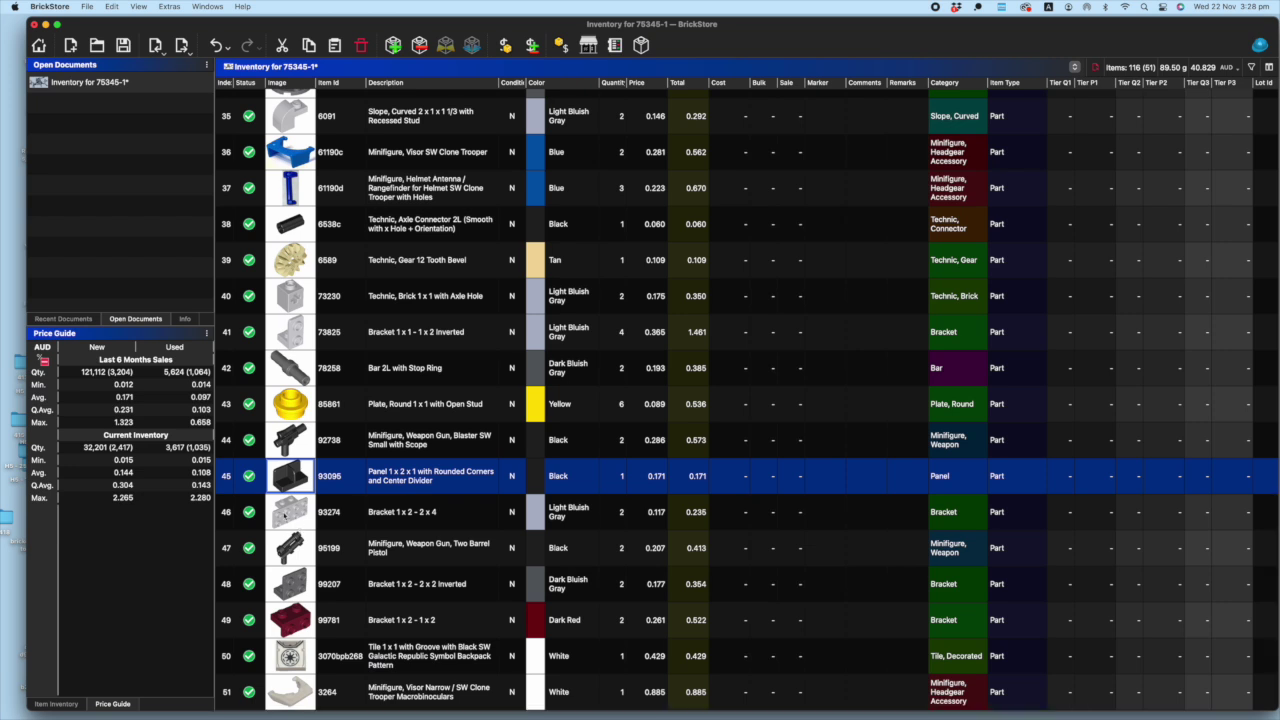
pyautogui.click(294, 628)
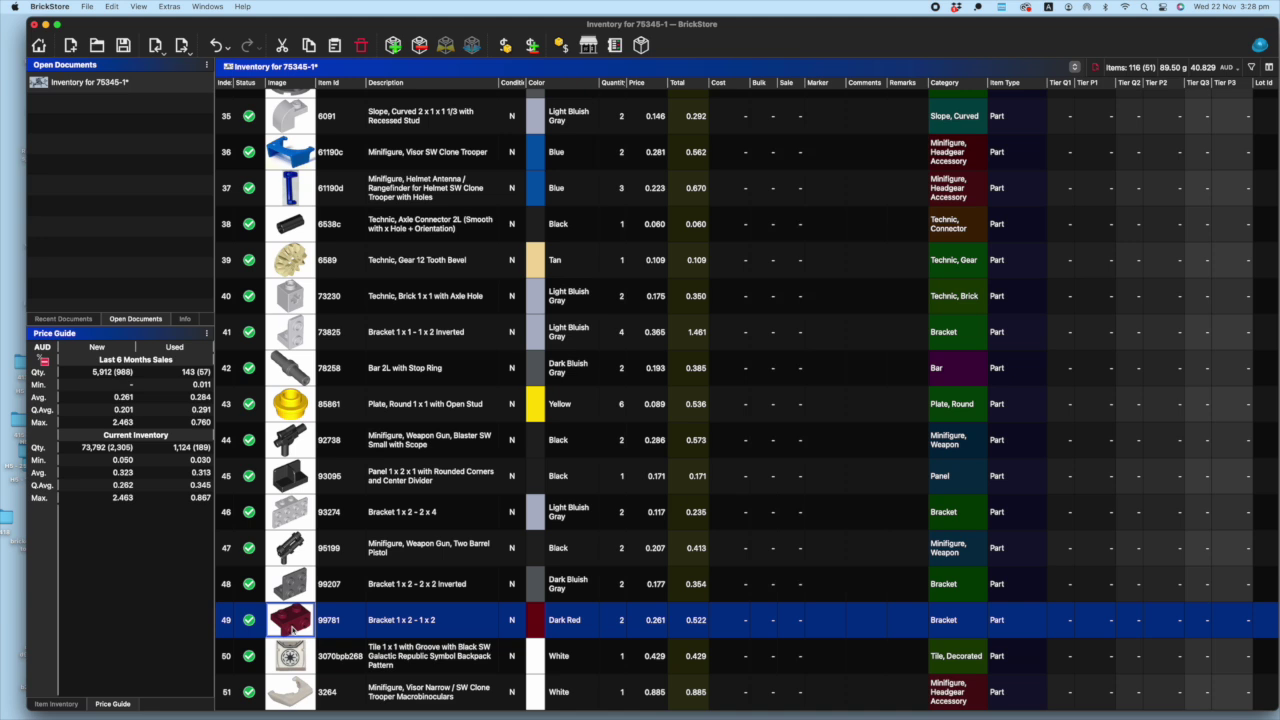
pyautogui.moveTo(292, 628)
pyautogui.scroll(5, 536, 538)
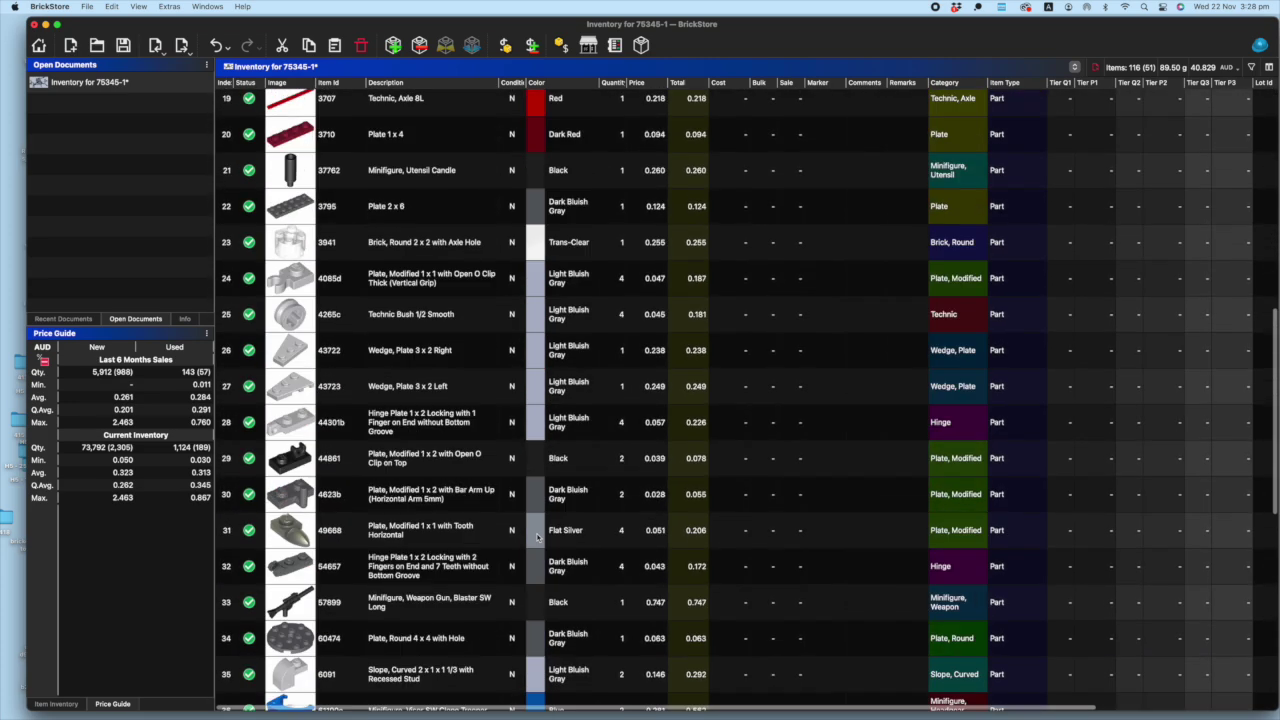
pyautogui.scroll(-5, 380, 425)
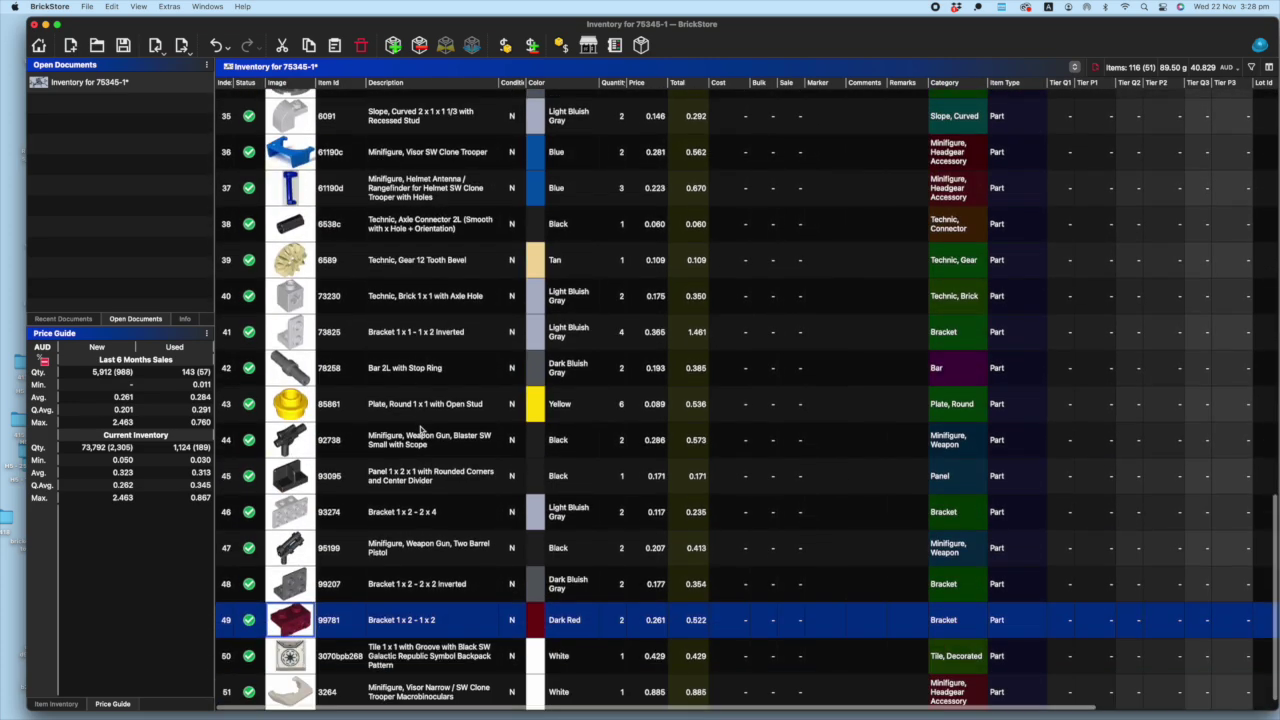
pyautogui.click(285, 380)
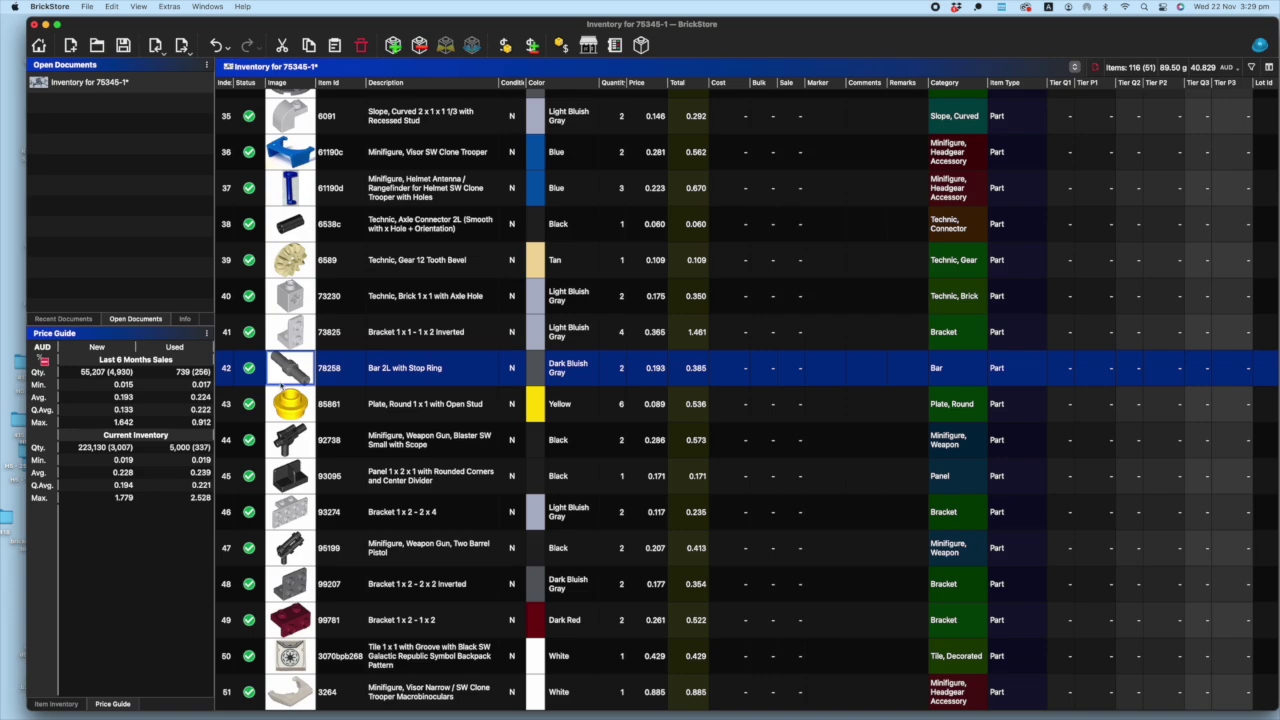
pyautogui.scroll(4, 339, 398)
pyautogui.scroll(-4, 330, 350)
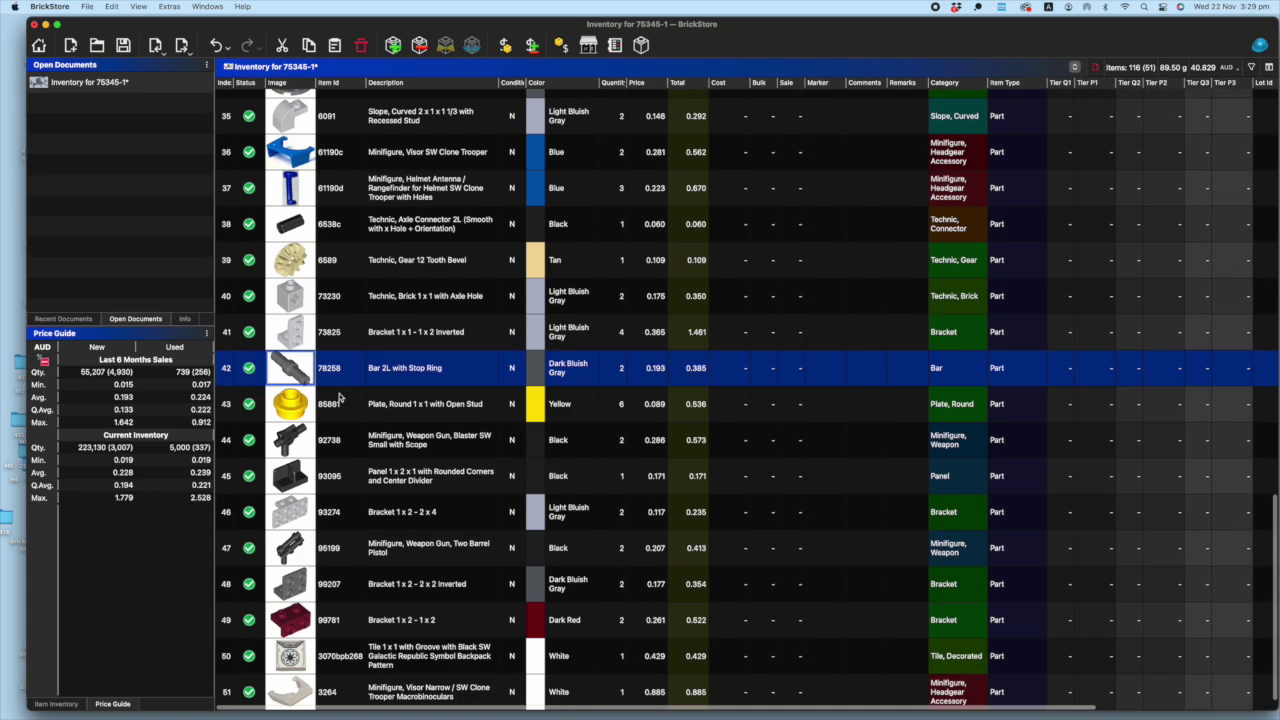
pyautogui.click(299, 270)
pyautogui.scroll(4, 298, 323)
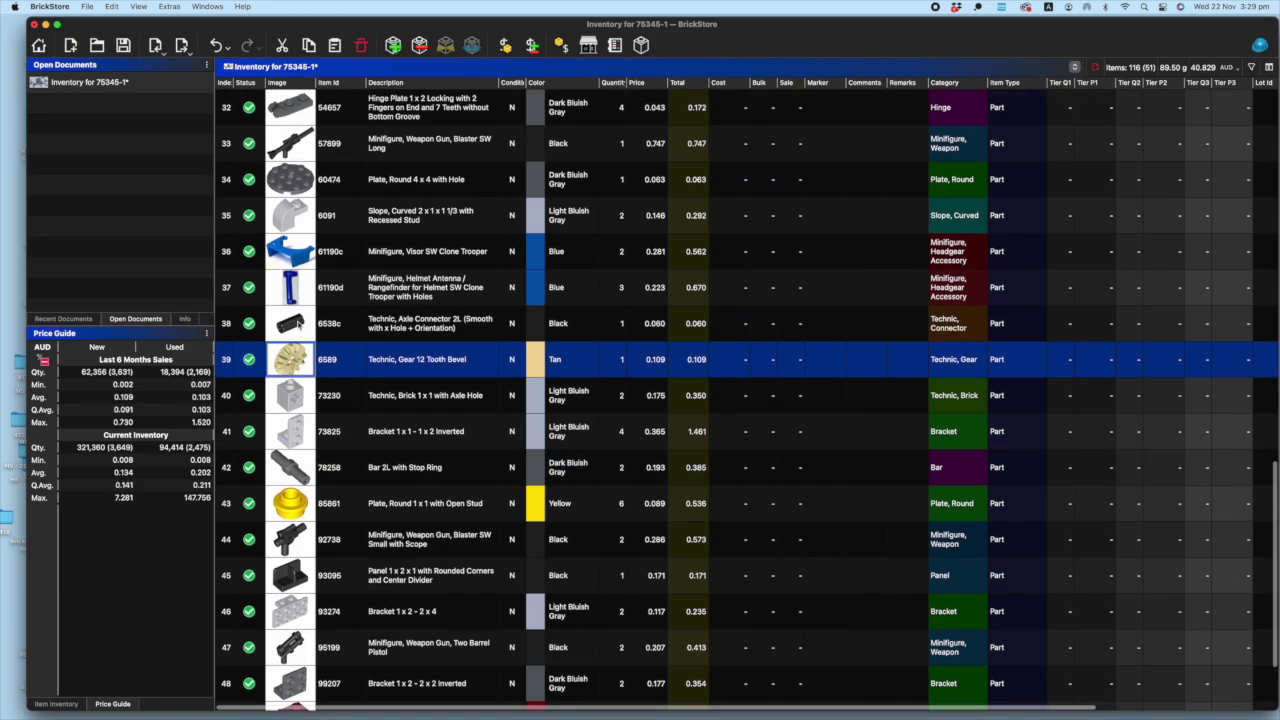
pyautogui.scroll(15, 298, 323)
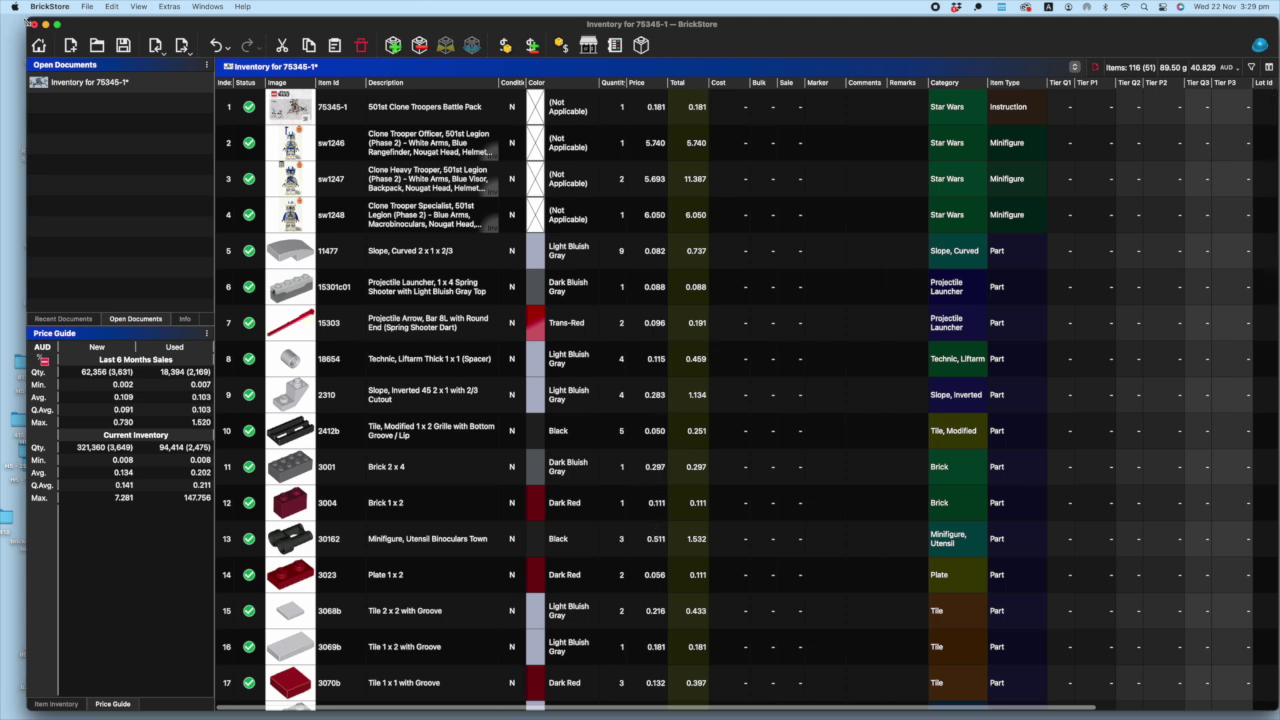
pyautogui.moveTo(135, 712)
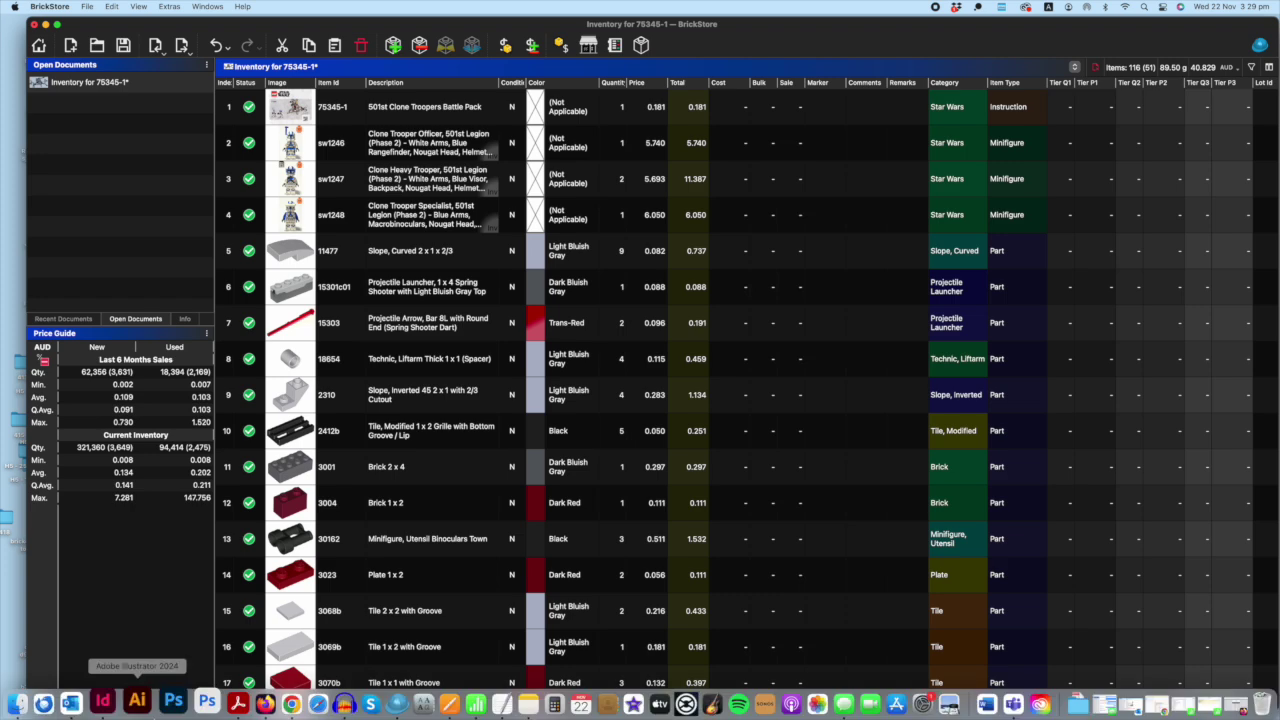
pyautogui.click(247, 700)
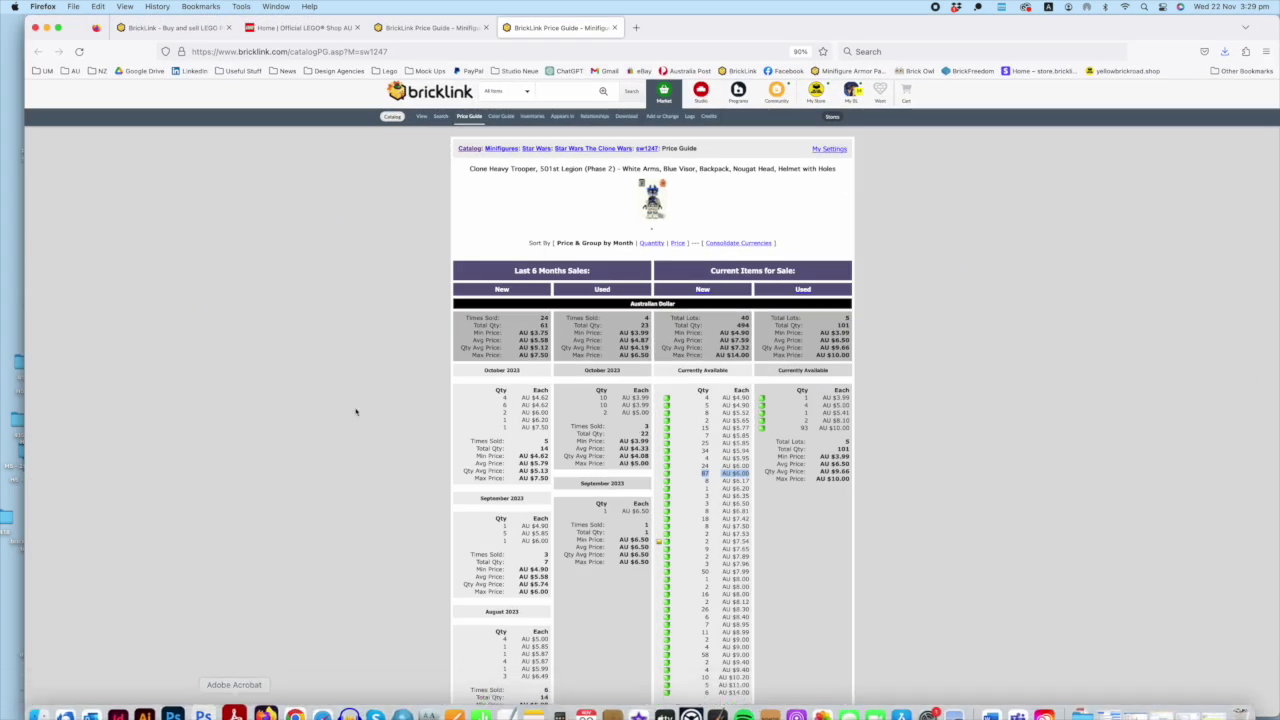
# In Firefox's Price Guide, get set 75345's part out value with extra parts included (AU $41.14)
pyautogui.click(559, 90)
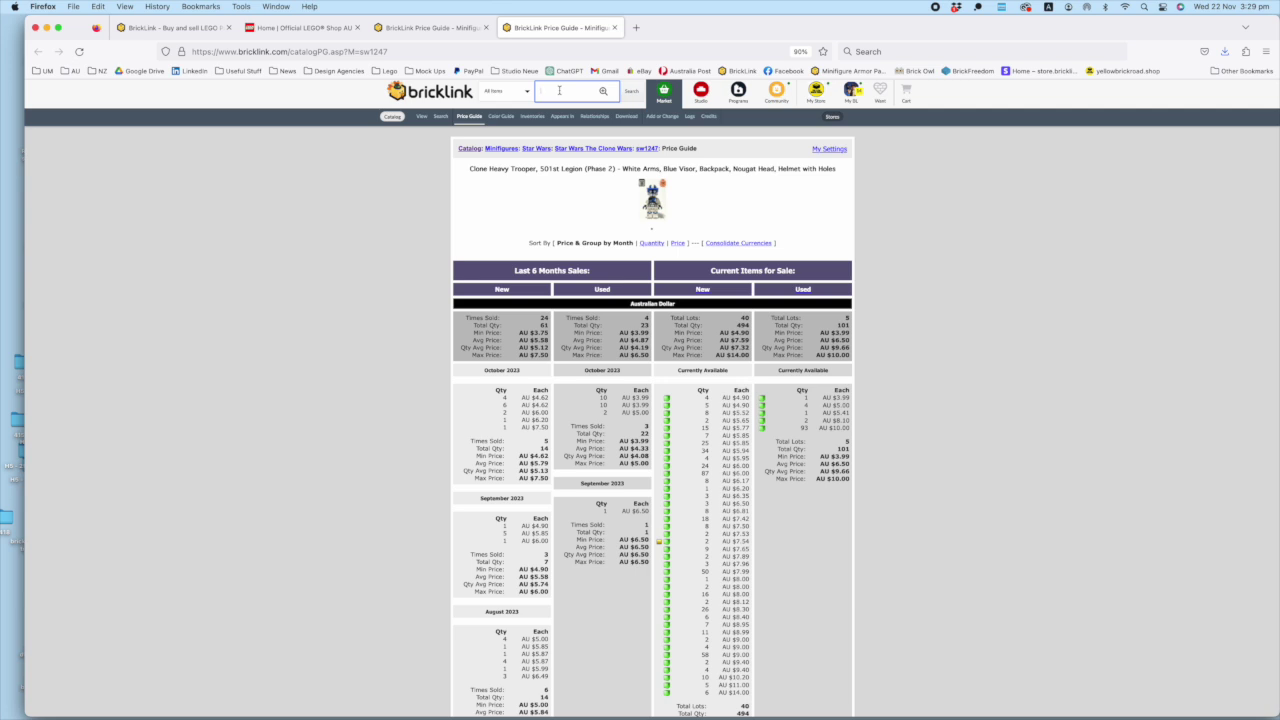
pyautogui.click(473, 117)
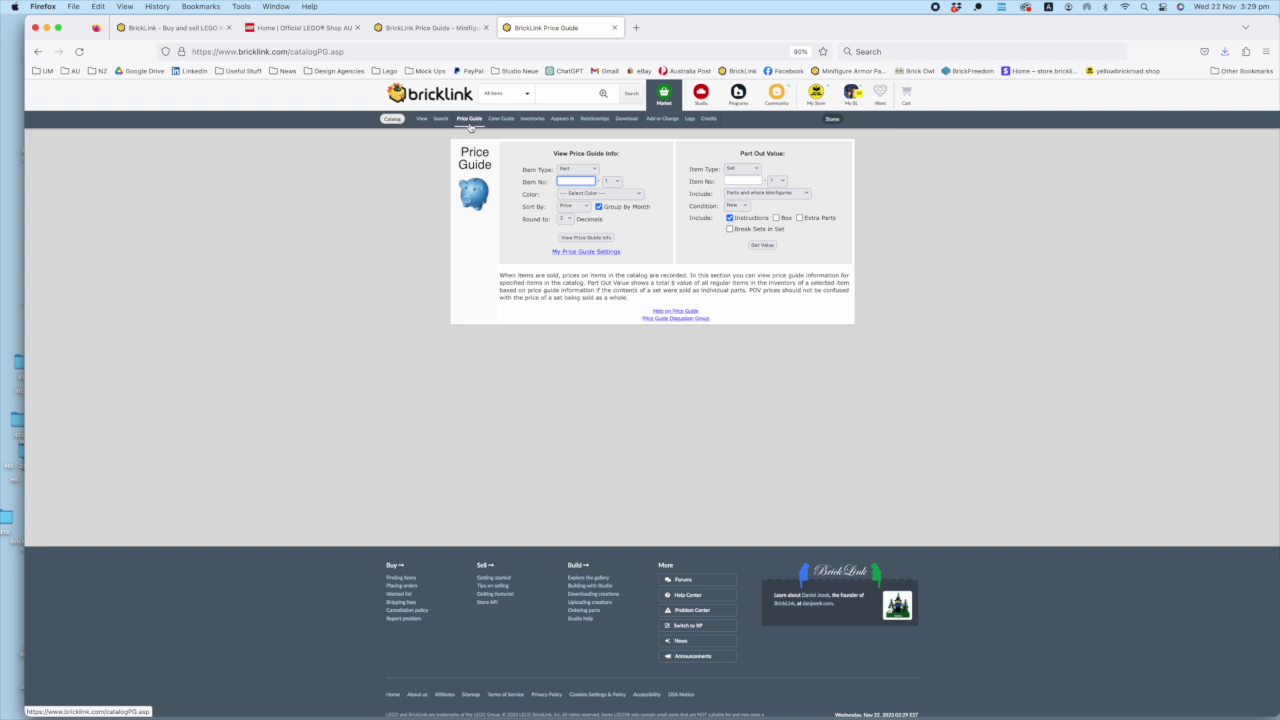
pyautogui.click(743, 180)
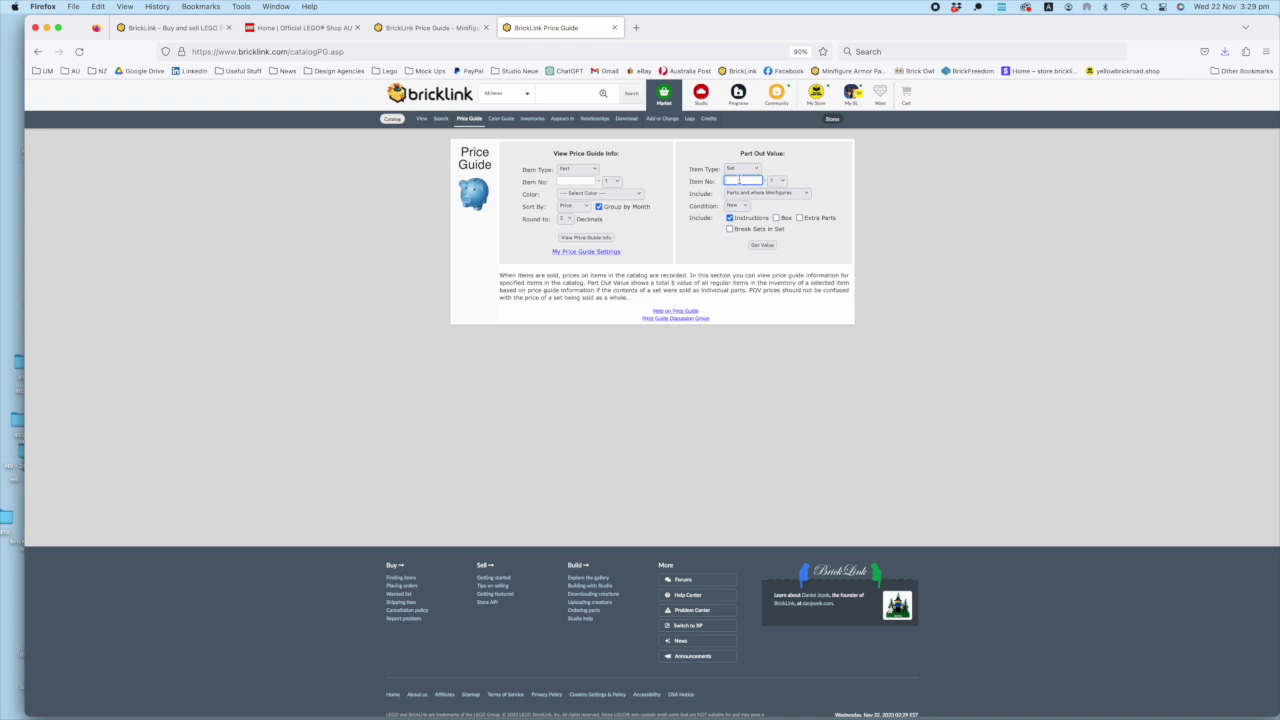
pyautogui.write('753')
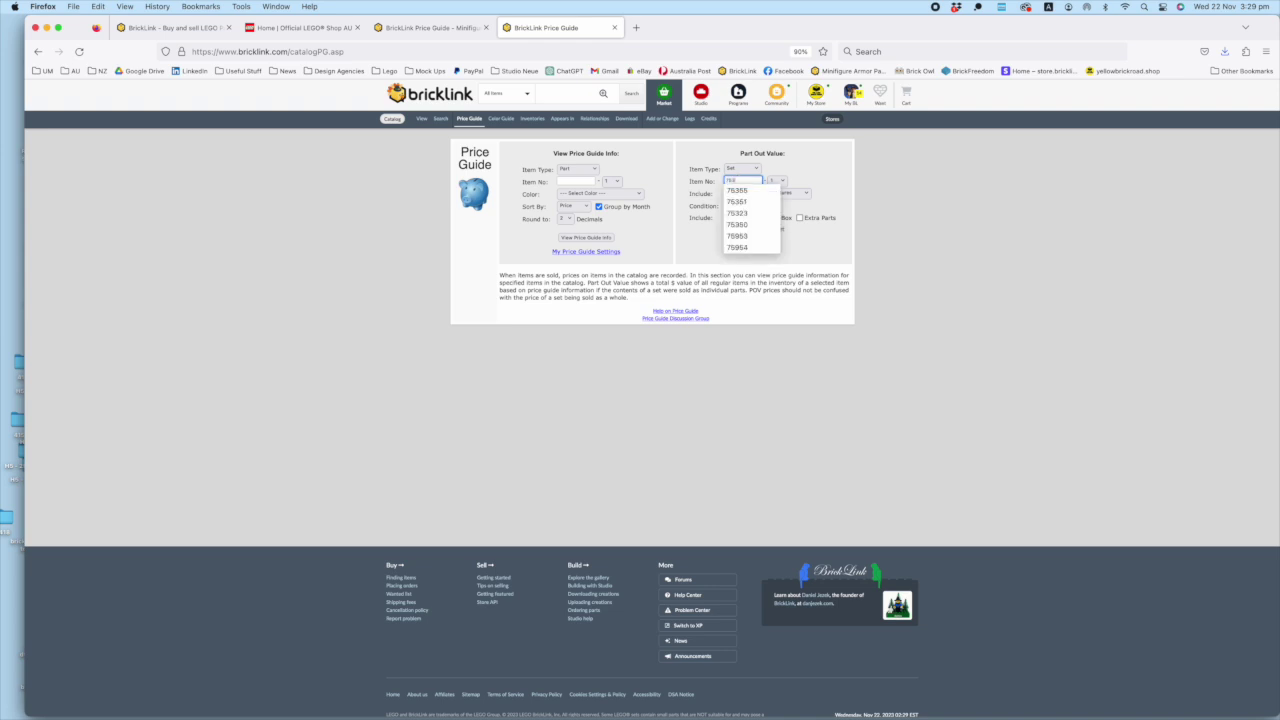
pyautogui.write('45')
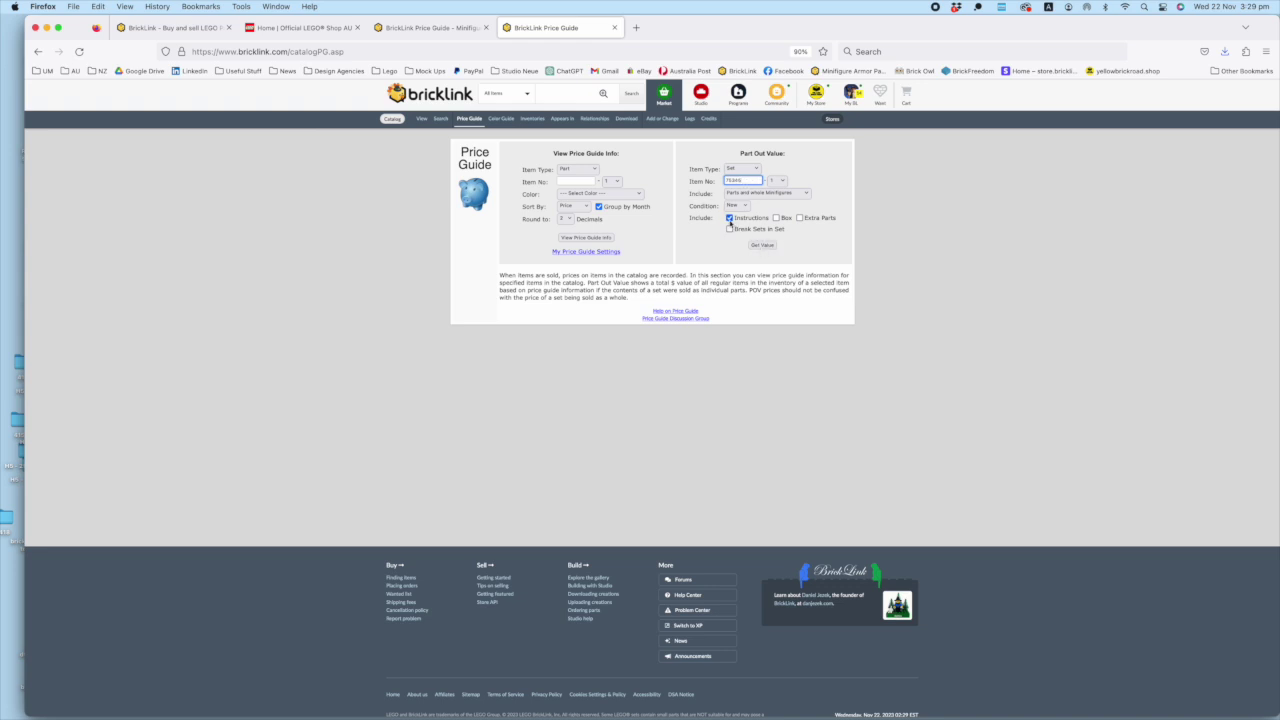
pyautogui.click(799, 217)
pyautogui.click(764, 247)
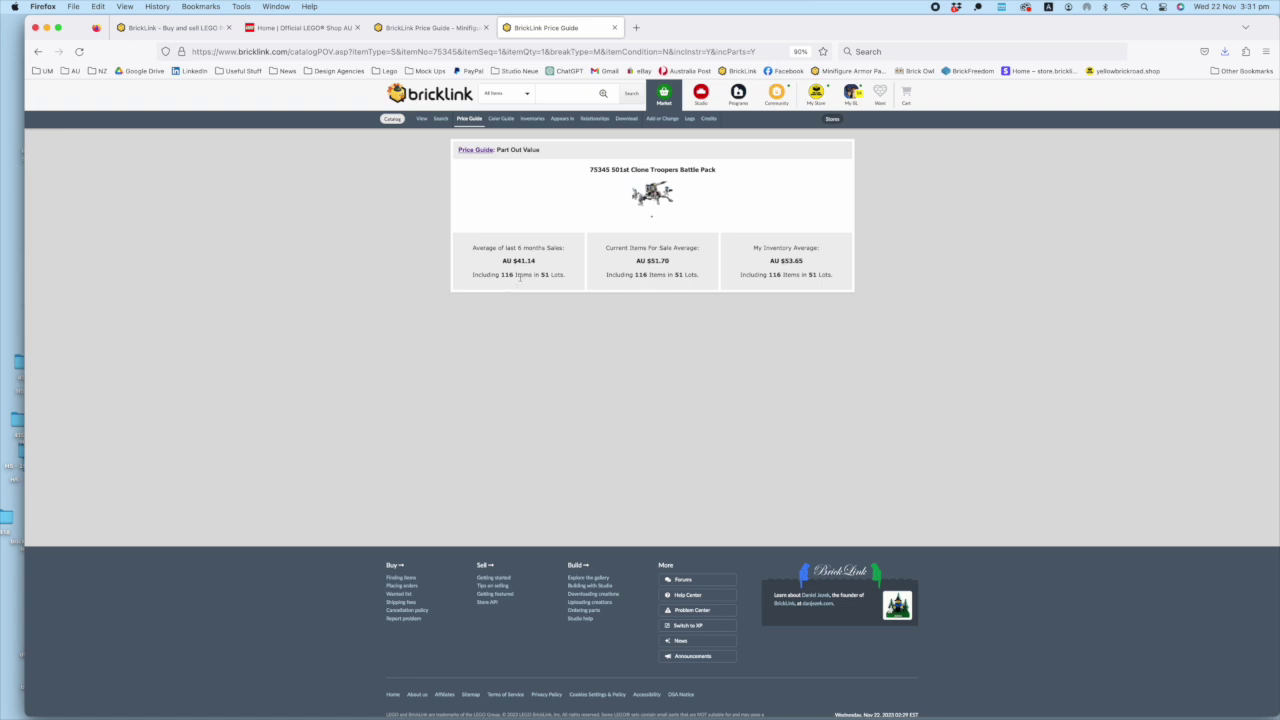
pyautogui.click(482, 151)
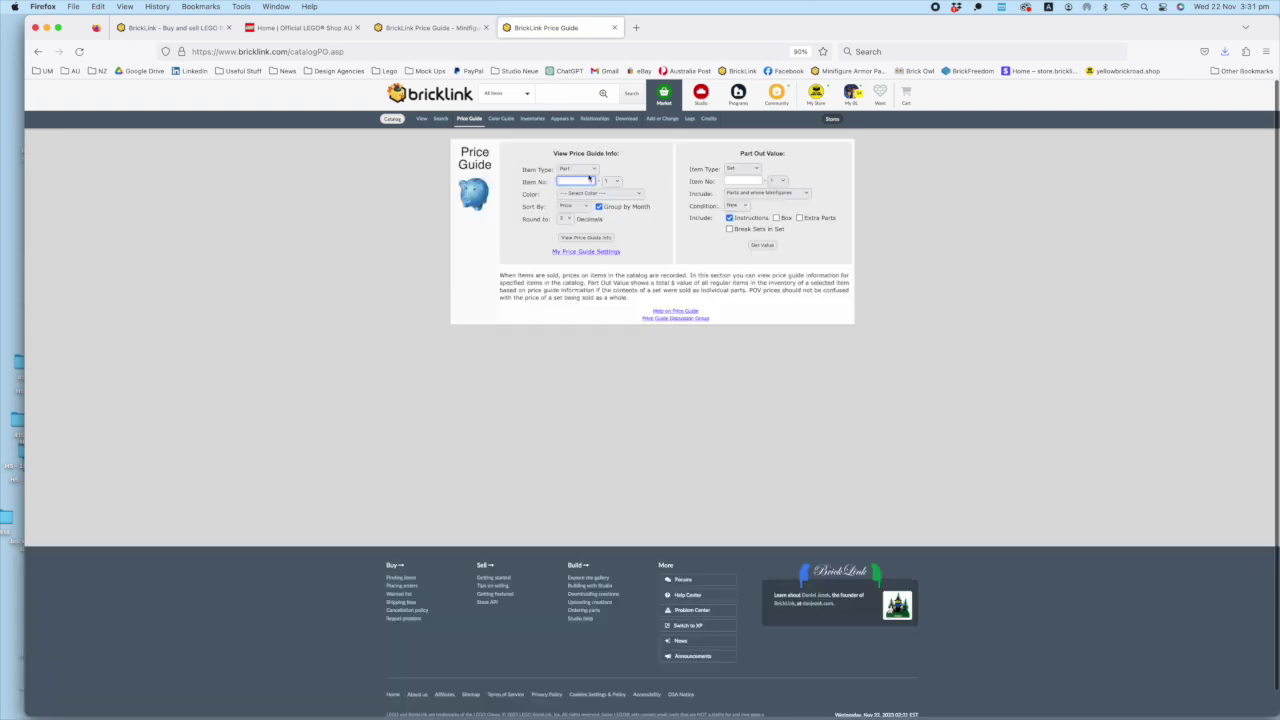
# Get the part out value for set 40597 Scary Pirate Island, averaging AU $44.18 over six months
pyautogui.click(739, 182)
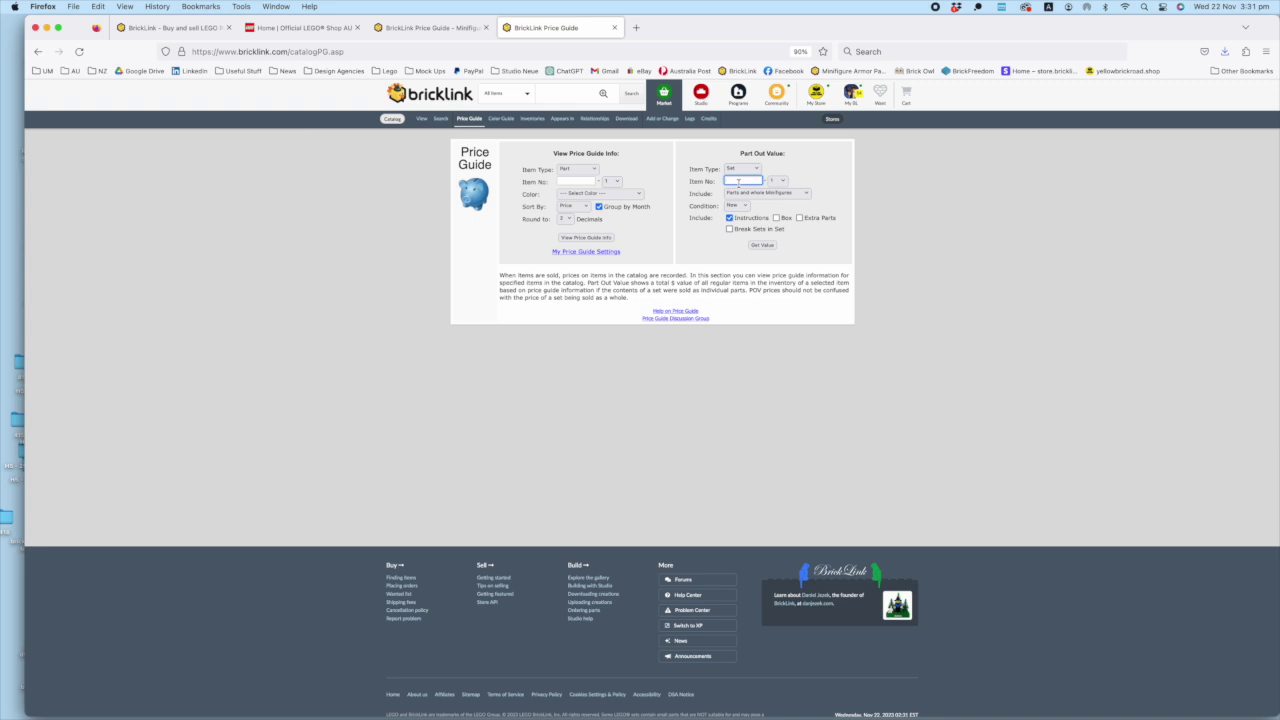
pyautogui.write('4')
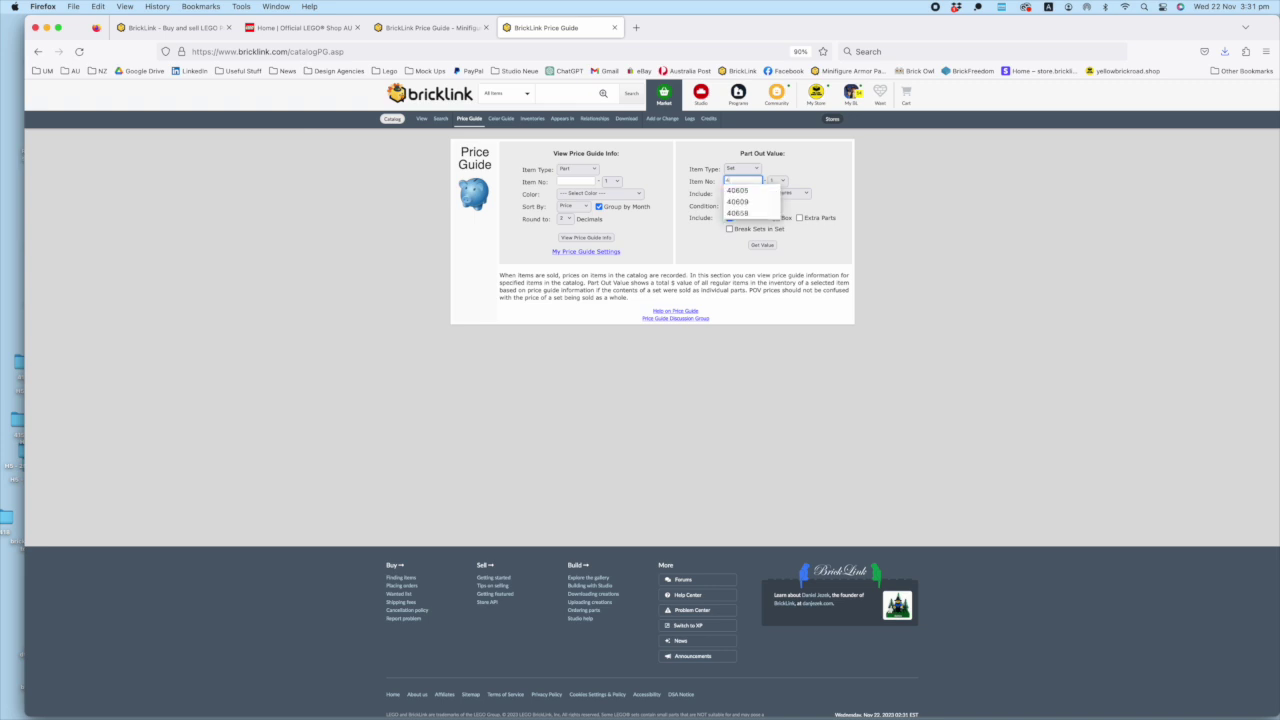
pyautogui.write('0707')
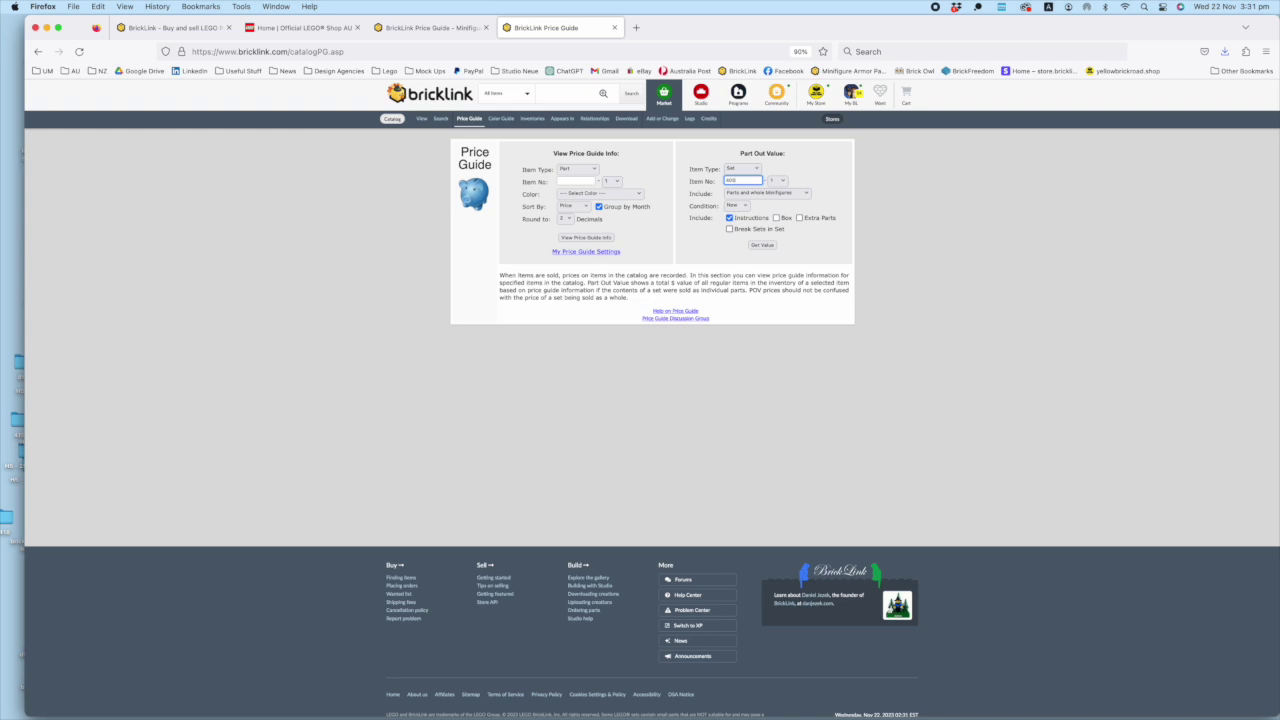
pyautogui.click(762, 245)
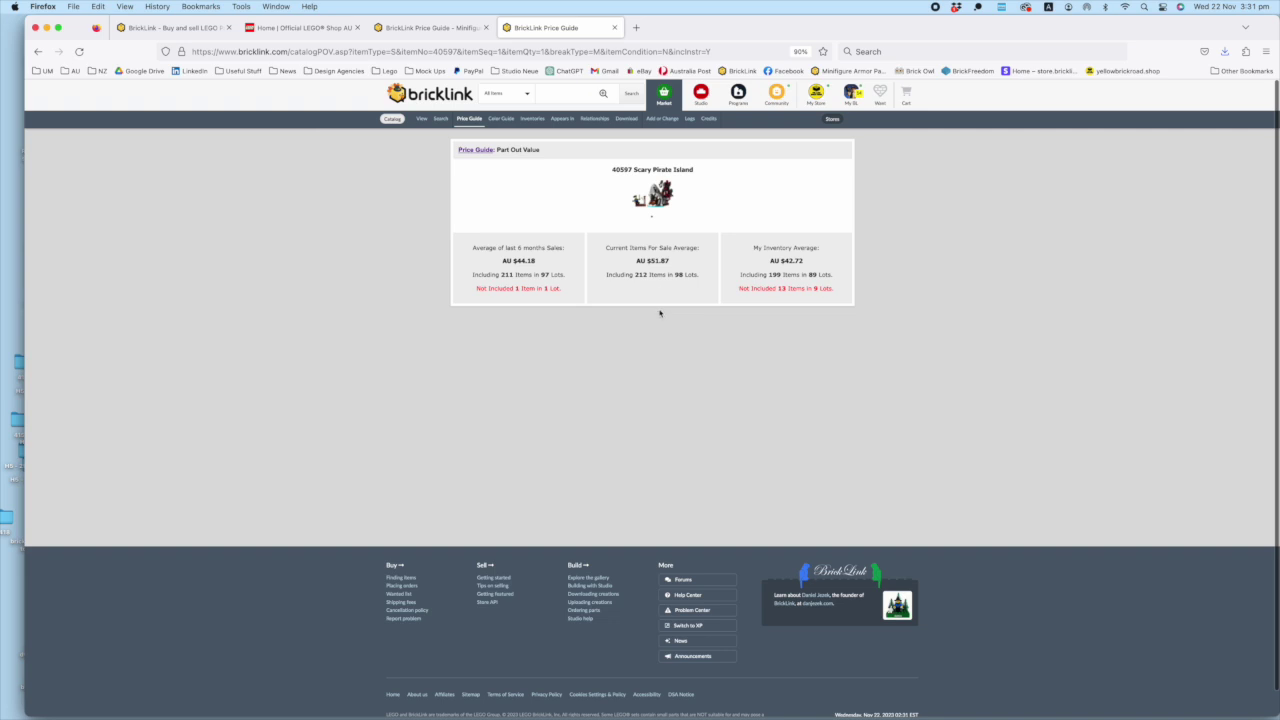
pyautogui.moveTo(740, 288); pyautogui.dragTo(834, 290)
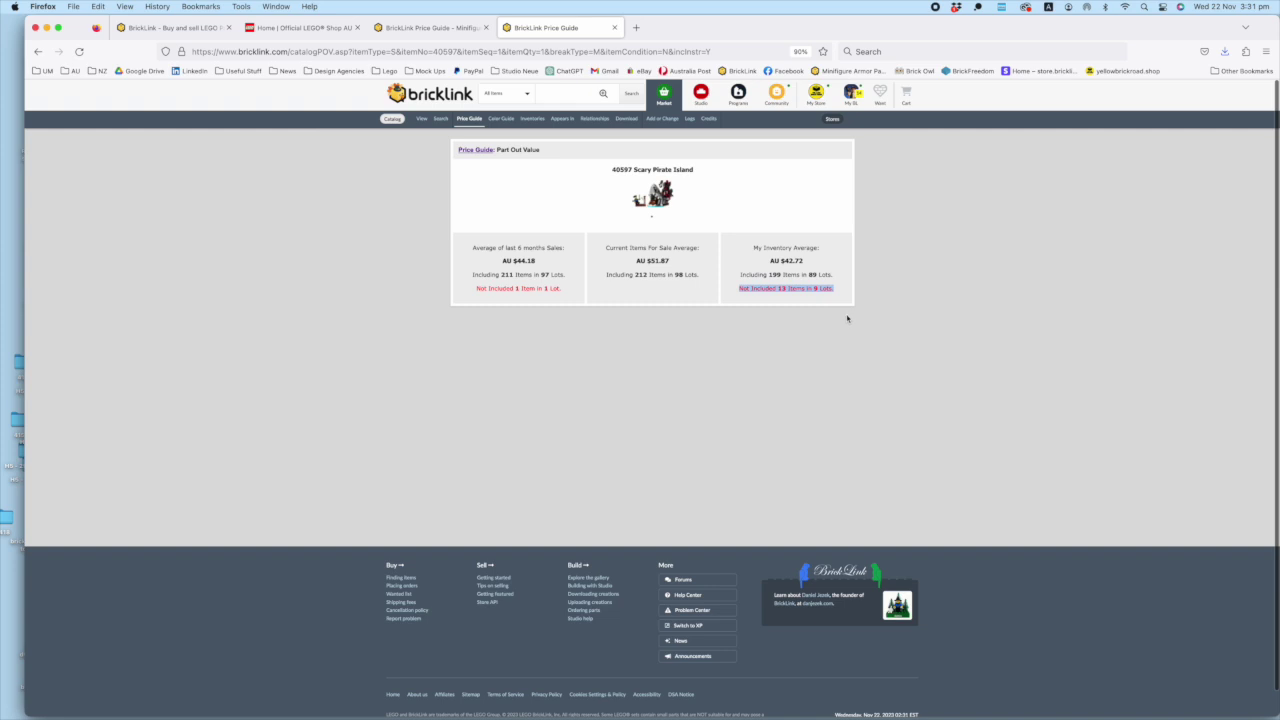